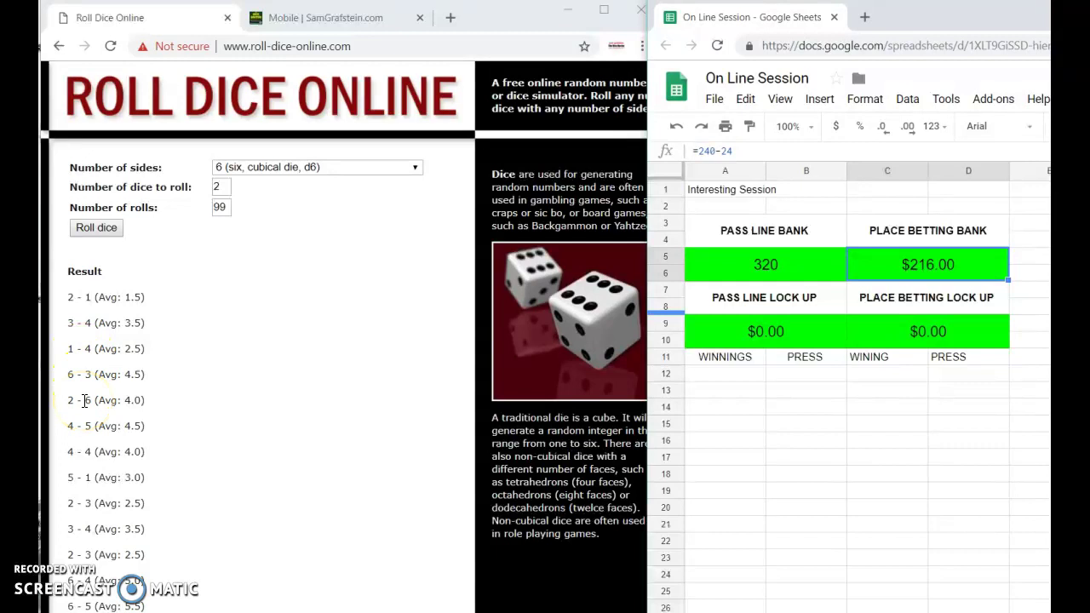
# Record the first place bet hit in row 12 with a winning of 14 and a press of 6
pyautogui.click(862, 384)
pyautogui.write('146')
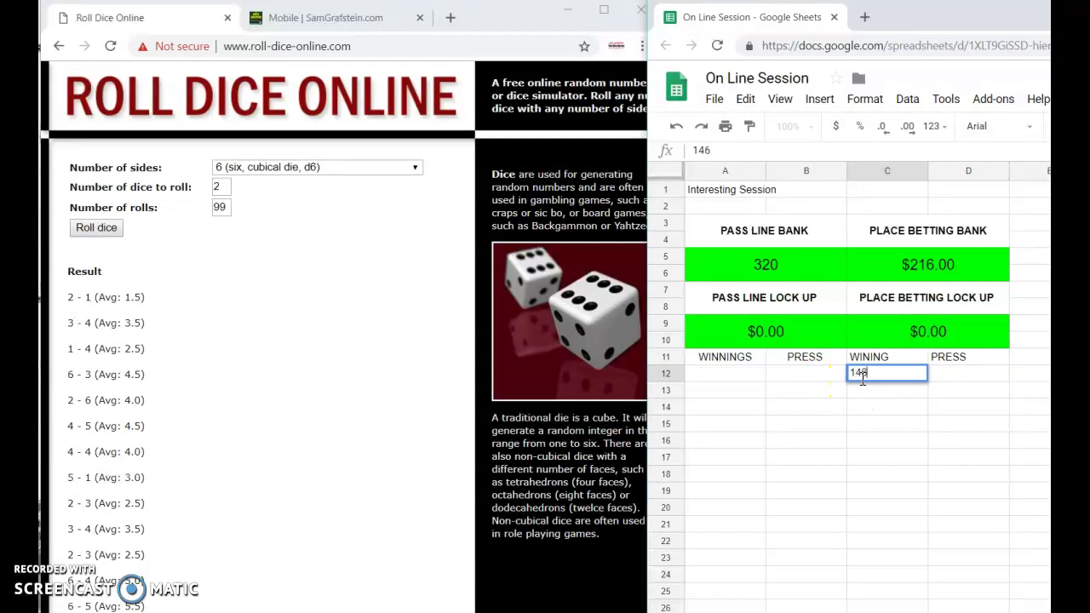
pyautogui.press('Tab')
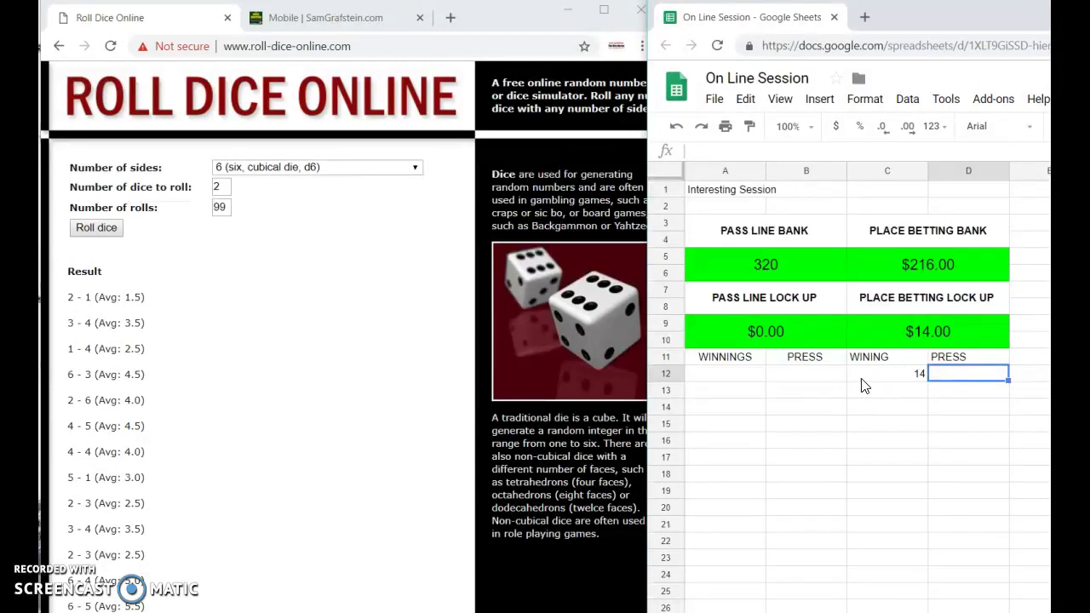
pyautogui.write('6')
pyautogui.press('Return')
# Record the second place bet hit in row 13 with a winning of 21 and a press of 12
pyautogui.write('\\')
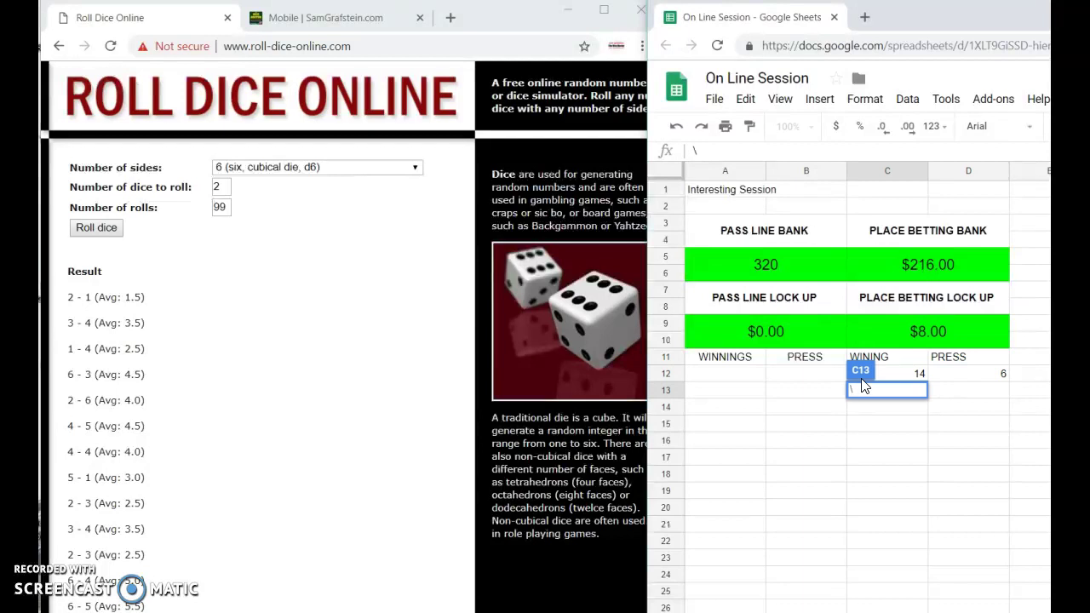
pyautogui.click(830, 410)
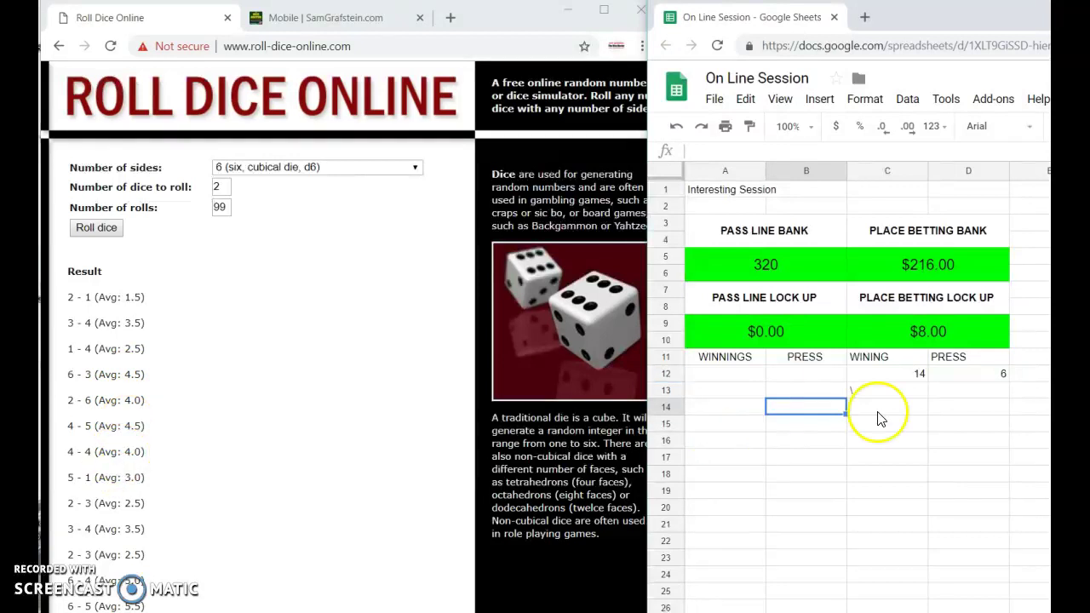
pyautogui.click(896, 393)
pyautogui.write('21')
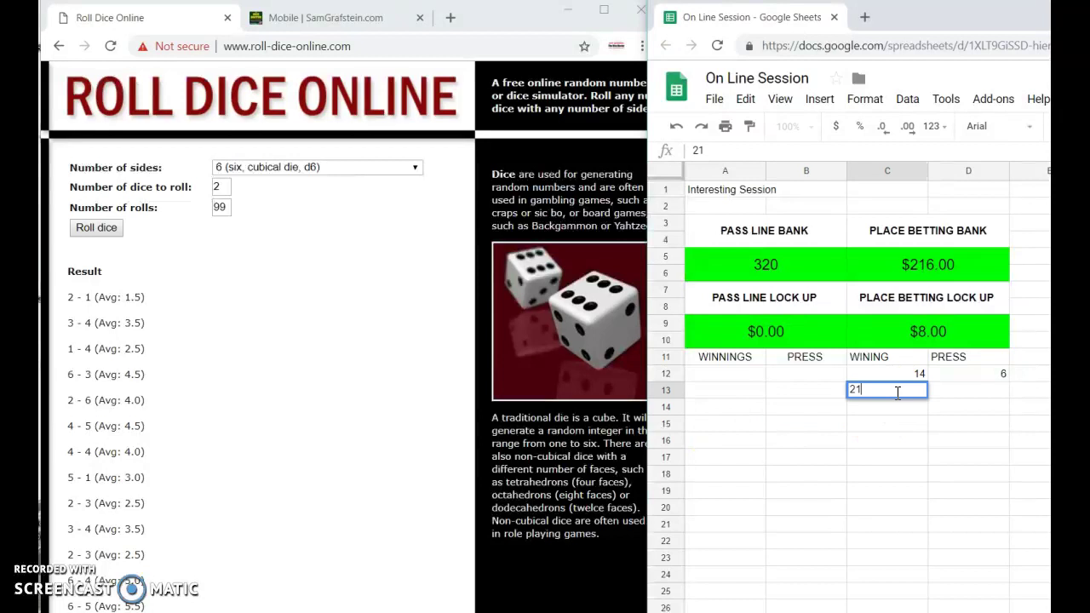
pyautogui.press('Tab')
pyautogui.write('12')
pyautogui.press('Return')
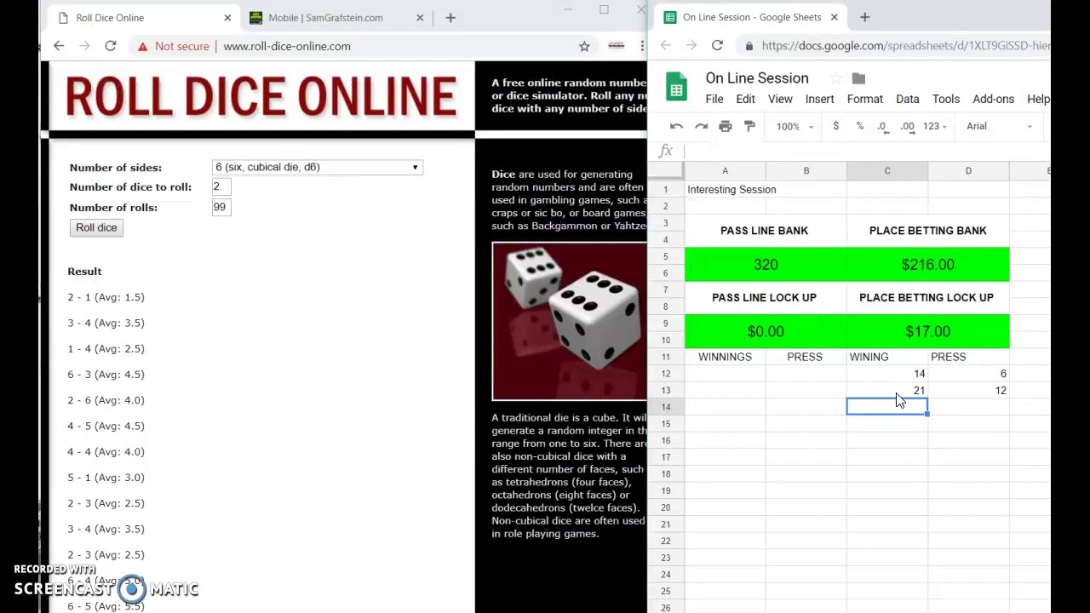
# Record the third place bet hit in row 14 with a winning of 14 and a press of 6
pyautogui.write('146')
pyautogui.press('BackSpace')
pyautogui.press('Tab')
pyautogui.write('6')
pyautogui.press('Return')
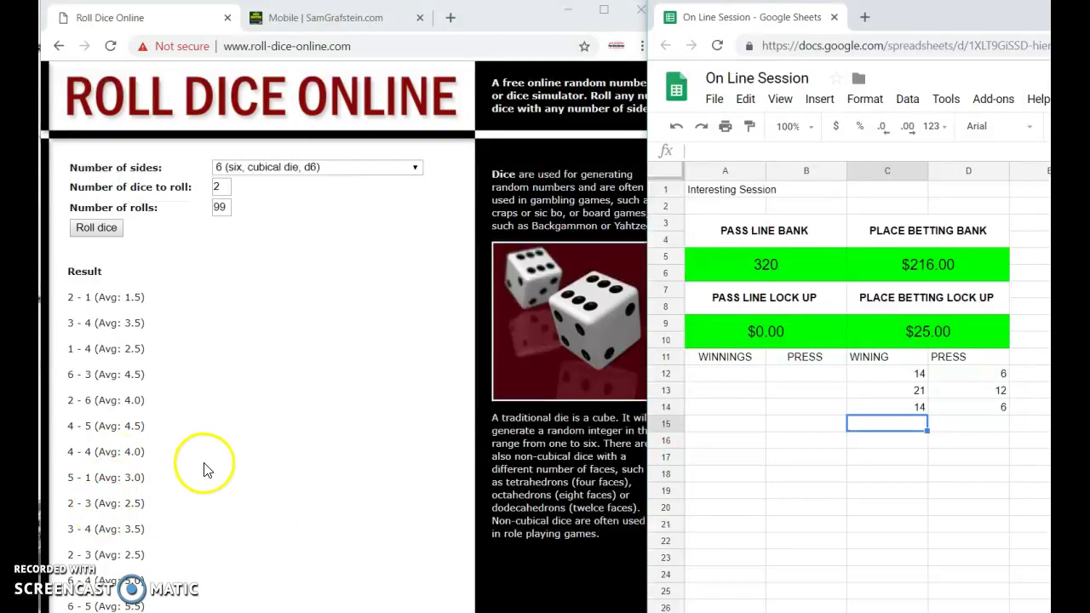
# Check the following dice rolls and enter the pass line winnings as =10+10+20+30 in cell A12
pyautogui.click(441, 335)
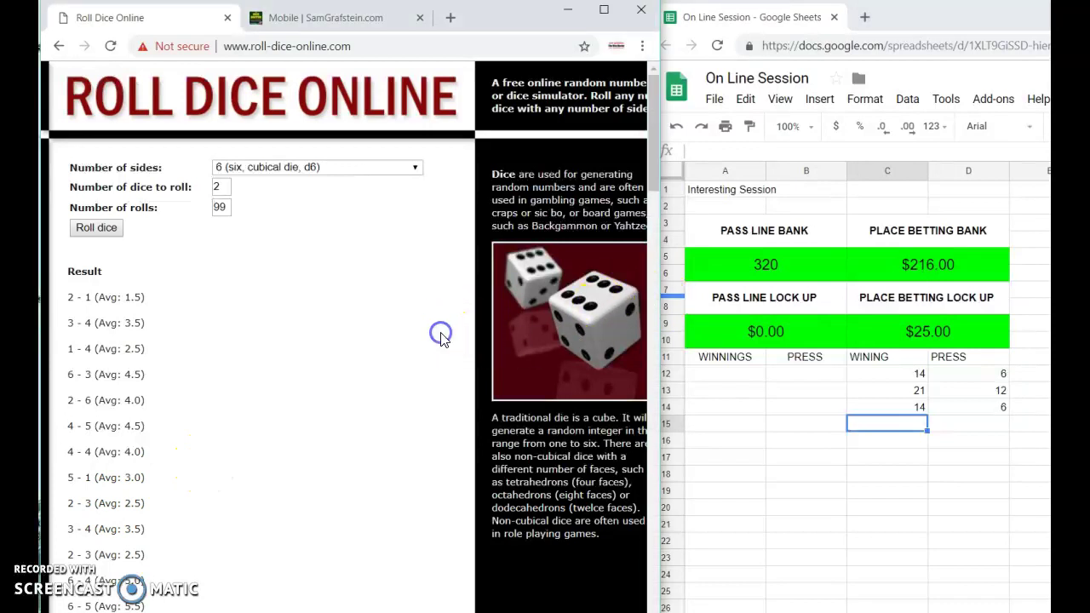
pyautogui.moveTo(655, 157); pyautogui.dragTo(648, 245)
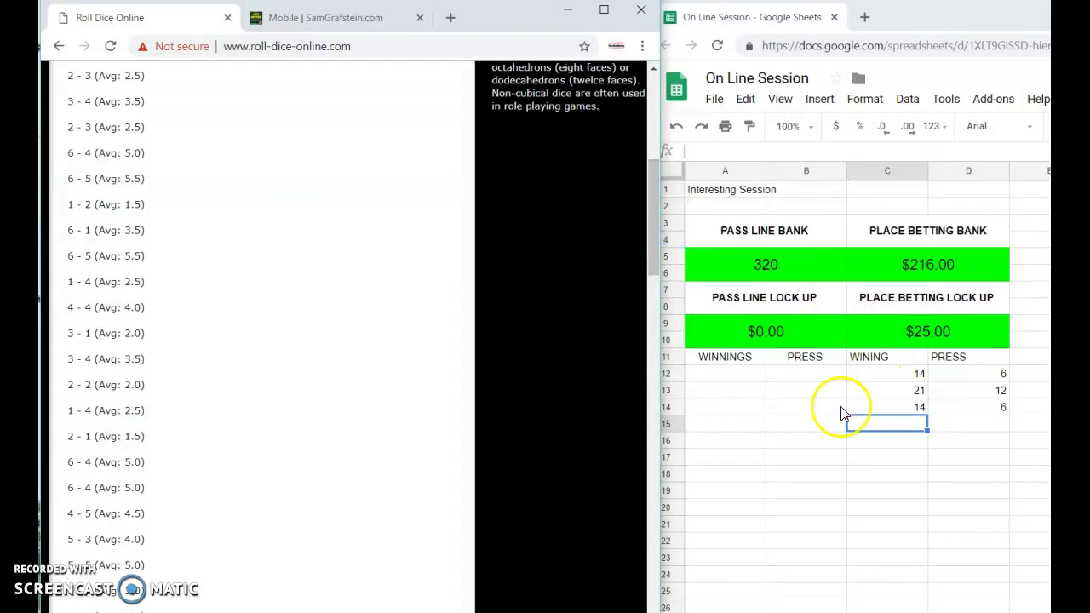
pyautogui.click(749, 375)
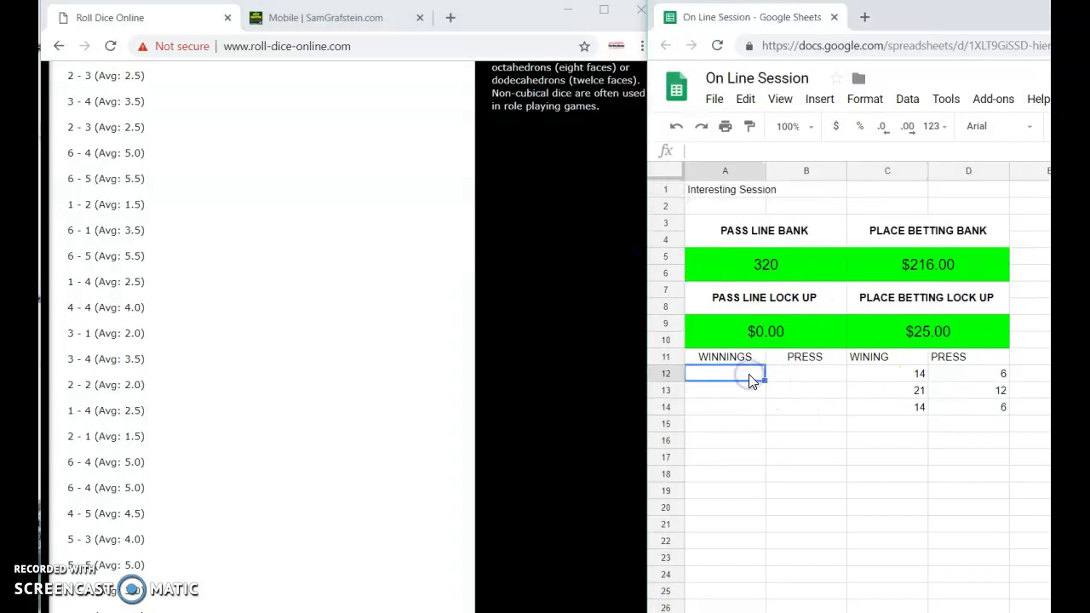
pyautogui.write('=10')
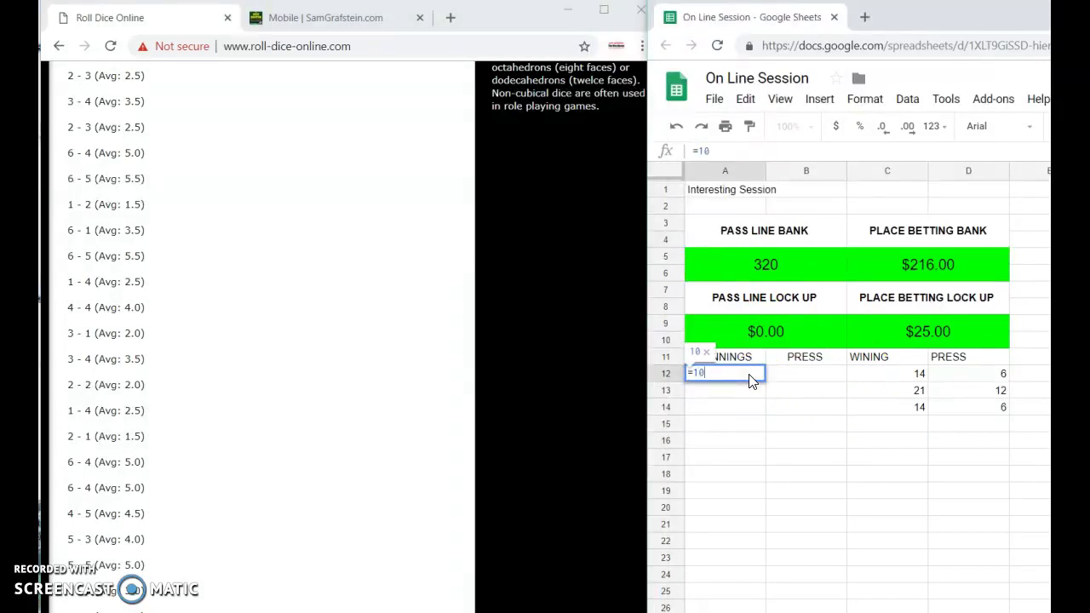
pyautogui.write('+10+20+30')
pyautogui.press('Return')
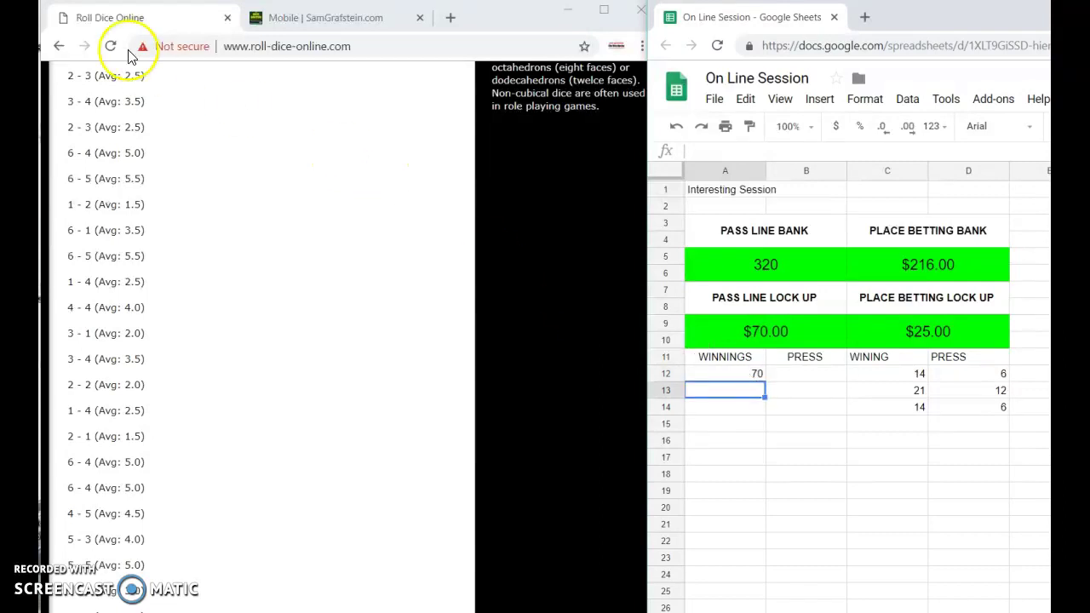
# Enter a pass line press of 15 in cell B12
pyautogui.click(816, 376)
pyautogui.write('15')
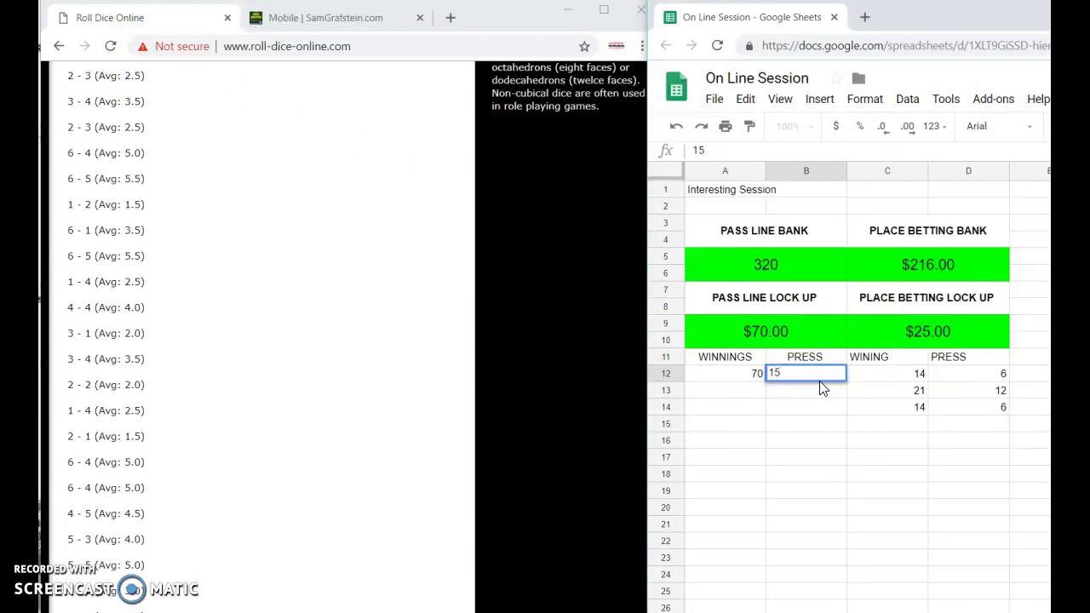
pyautogui.press('Return')
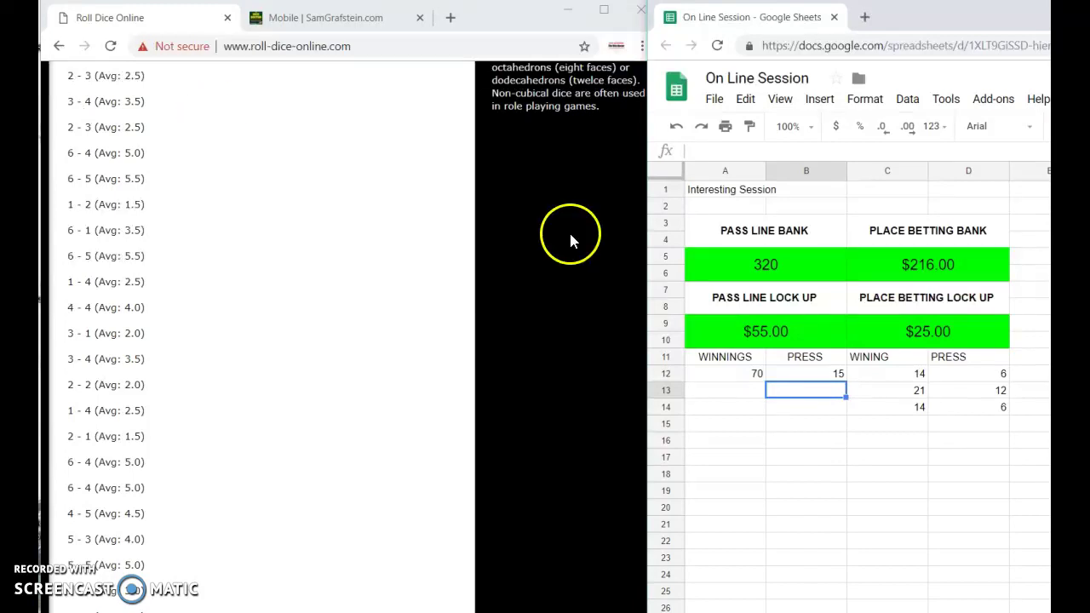
# Enter 8, 8 and 6 in column E, rows 12 to 14, beside the place betting entries
pyautogui.click(1038, 385)
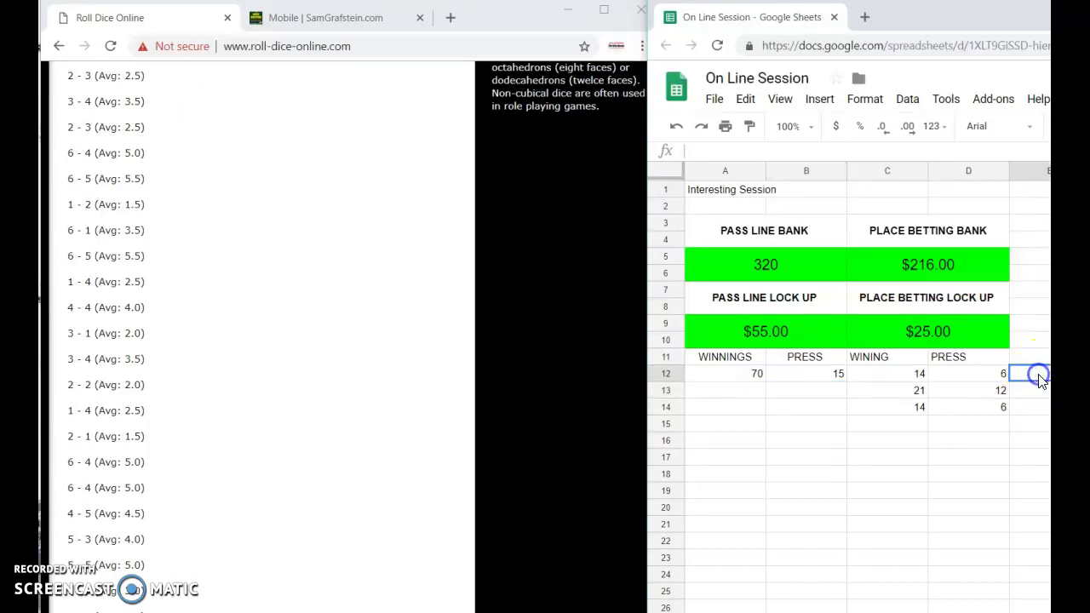
pyautogui.write('88')
pyautogui.press('Return')
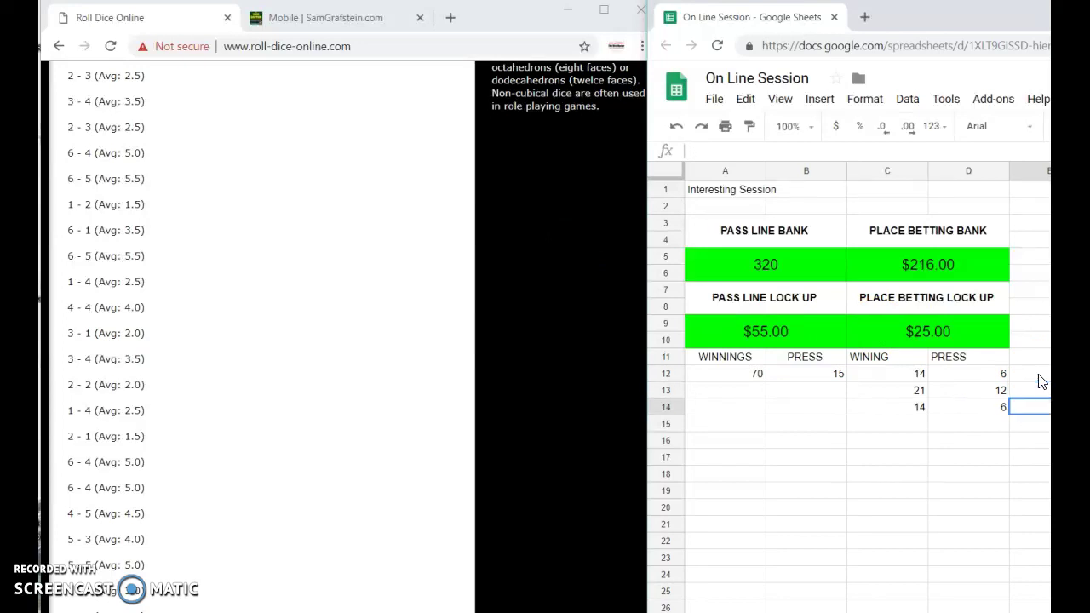
pyautogui.write('6')
pyautogui.press('Return')
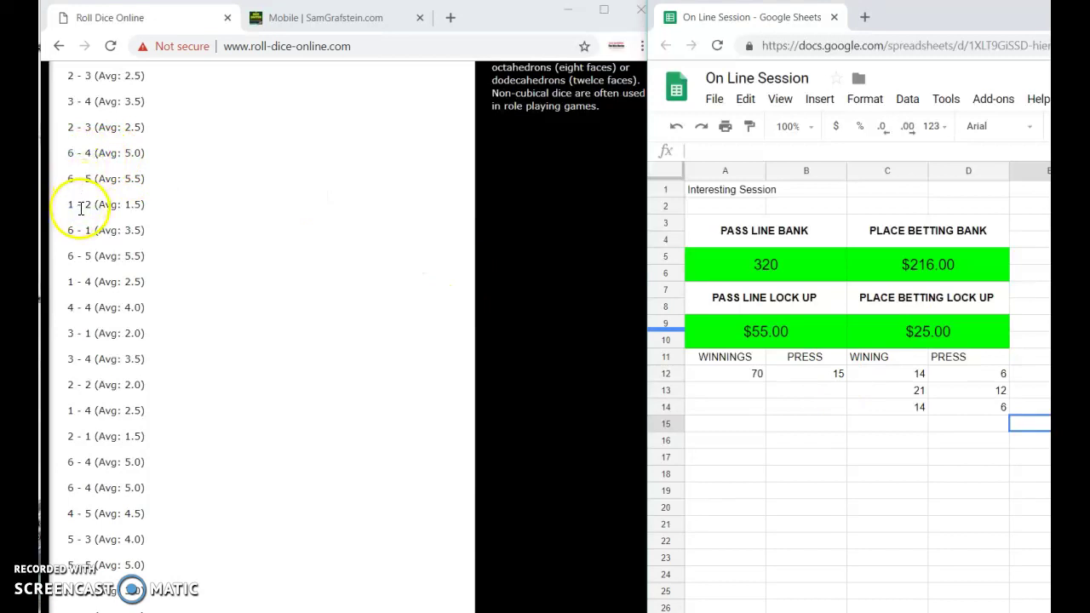
# Examine the dice rolls that follow the 6 - 1 result
pyautogui.click(88, 237)
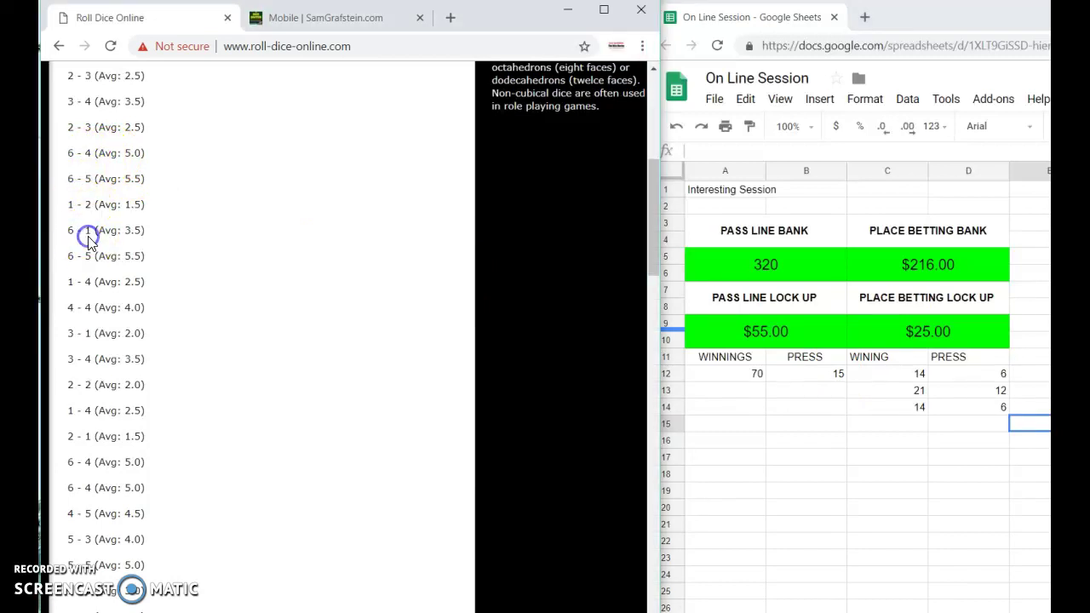
pyautogui.moveTo(650, 232); pyautogui.dragTo(658, 266)
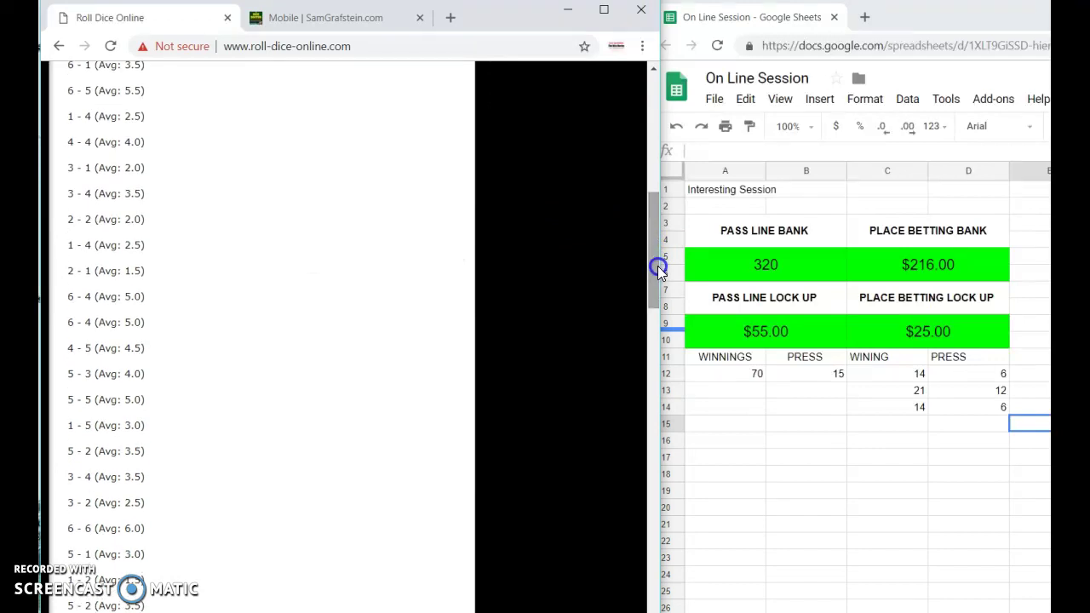
pyautogui.click(86, 117)
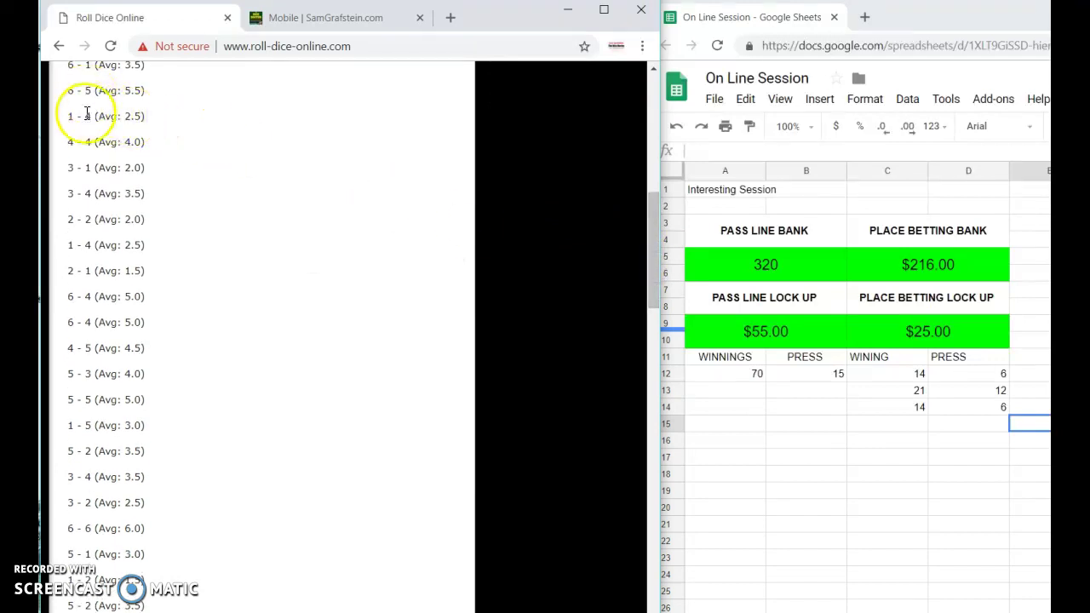
pyautogui.click(83, 118)
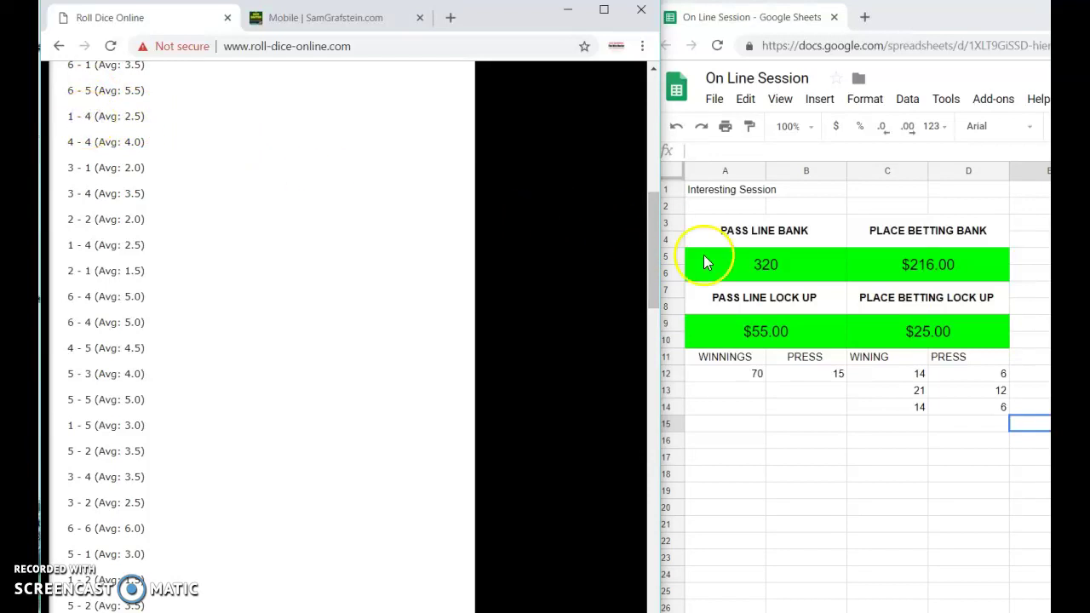
pyautogui.click(765, 277)
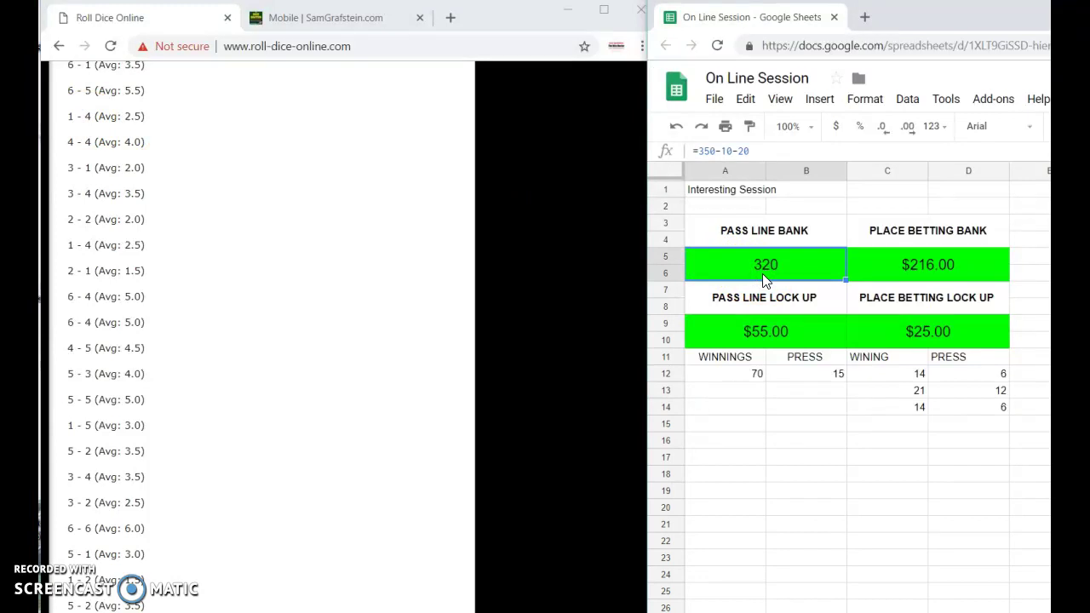
pyautogui.write('=10')
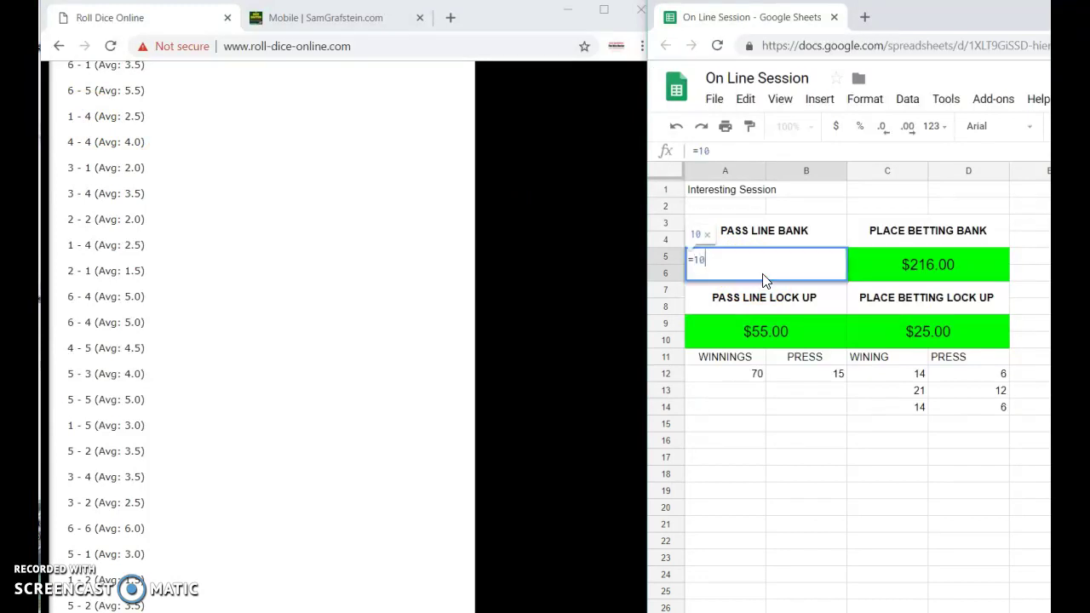
pyautogui.write('+20')
pyautogui.press('BackSpace')
pyautogui.press('BackSpace')
pyautogui.press('BackSpace')
pyautogui.press('BackSpace')
pyautogui.press('BackSpace')
pyautogui.press('BackSpace')
pyautogui.press('Return')
pyautogui.doubleClick(762, 274)
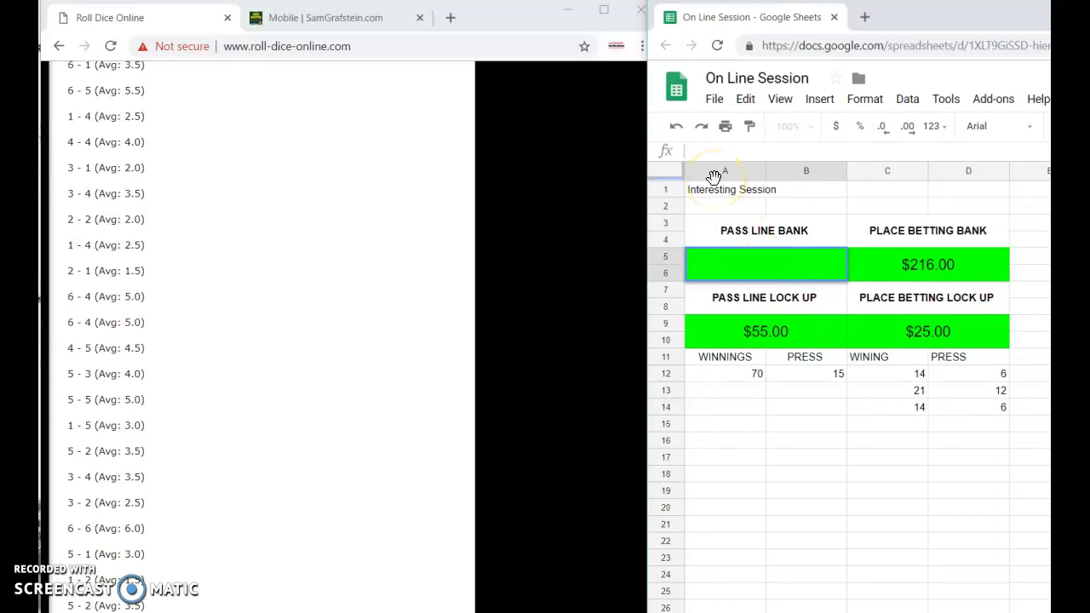
# Set the pass line bank to the formula =320-10-20
pyautogui.click(745, 266)
pyautogui.write('=320')
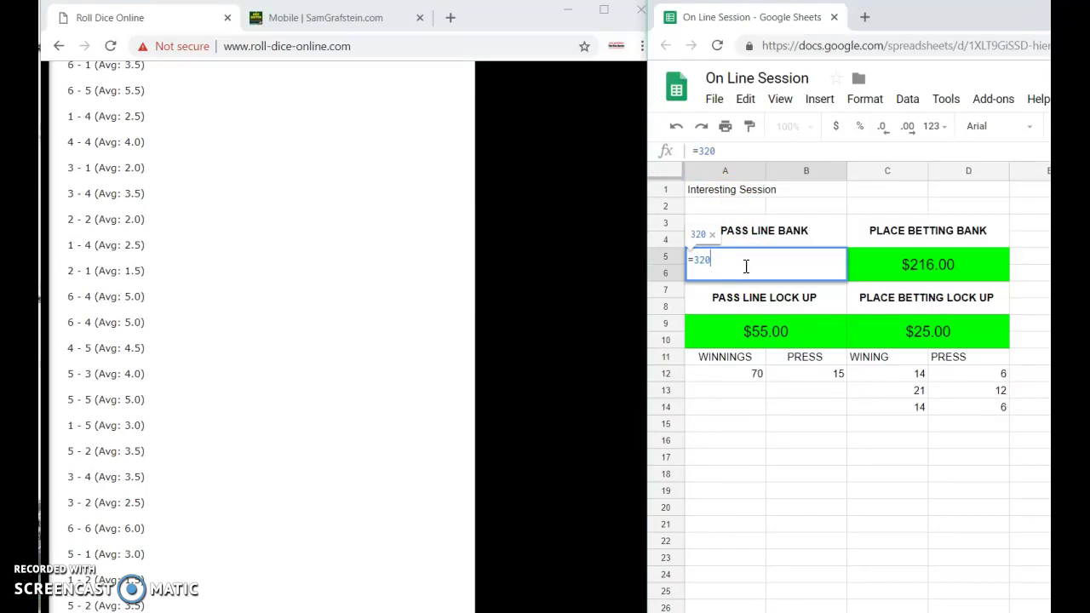
pyautogui.write('-10-20')
pyautogui.press('Return')
pyautogui.click(769, 270)
# Set the place betting bank to the formula =216-24
pyautogui.click(949, 266)
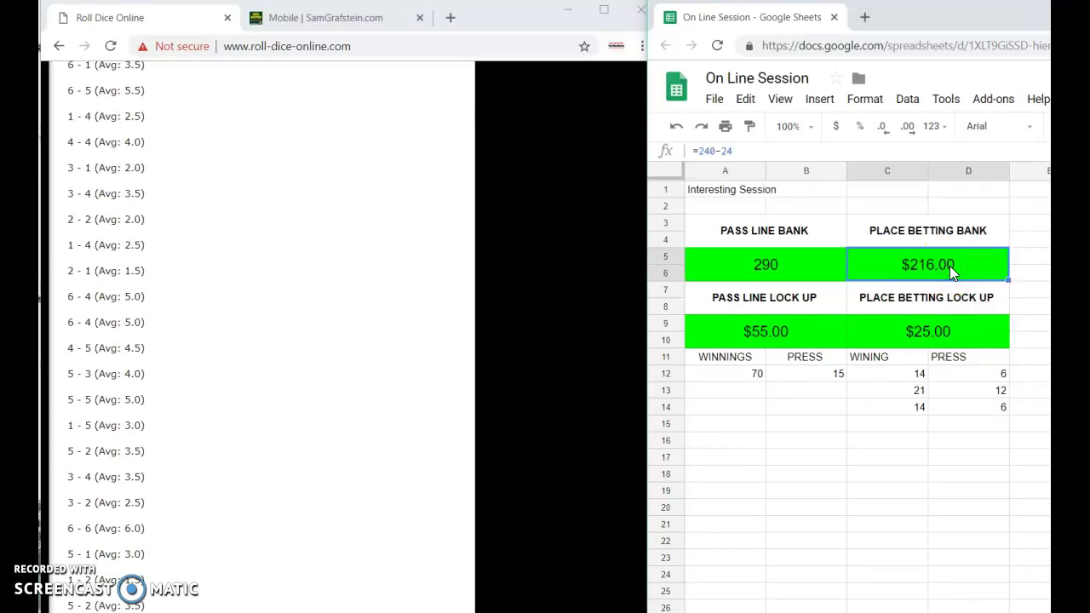
pyautogui.write('=')
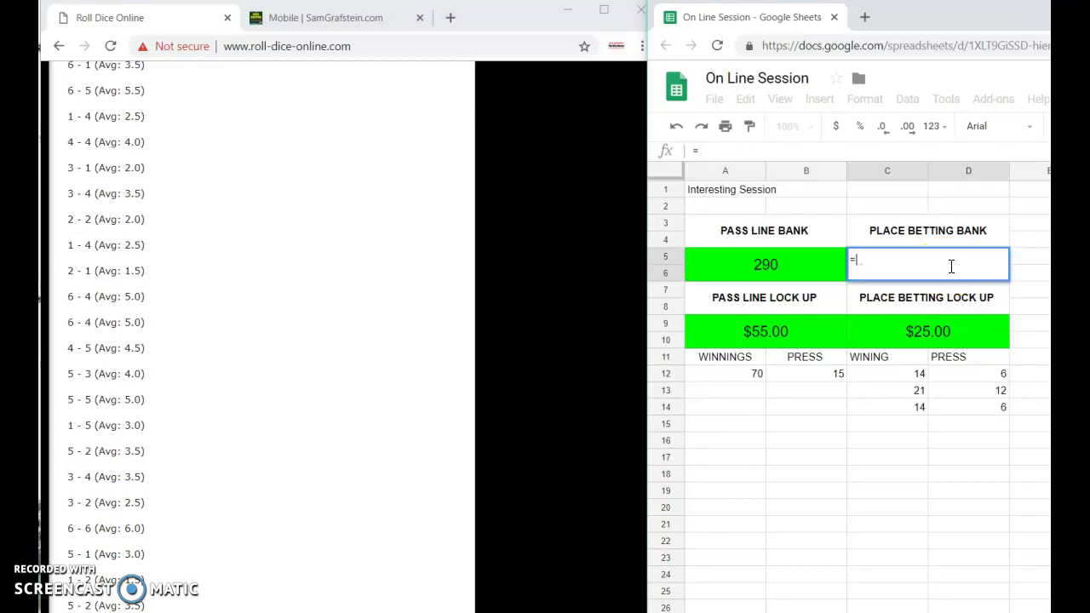
pyautogui.write('216-24')
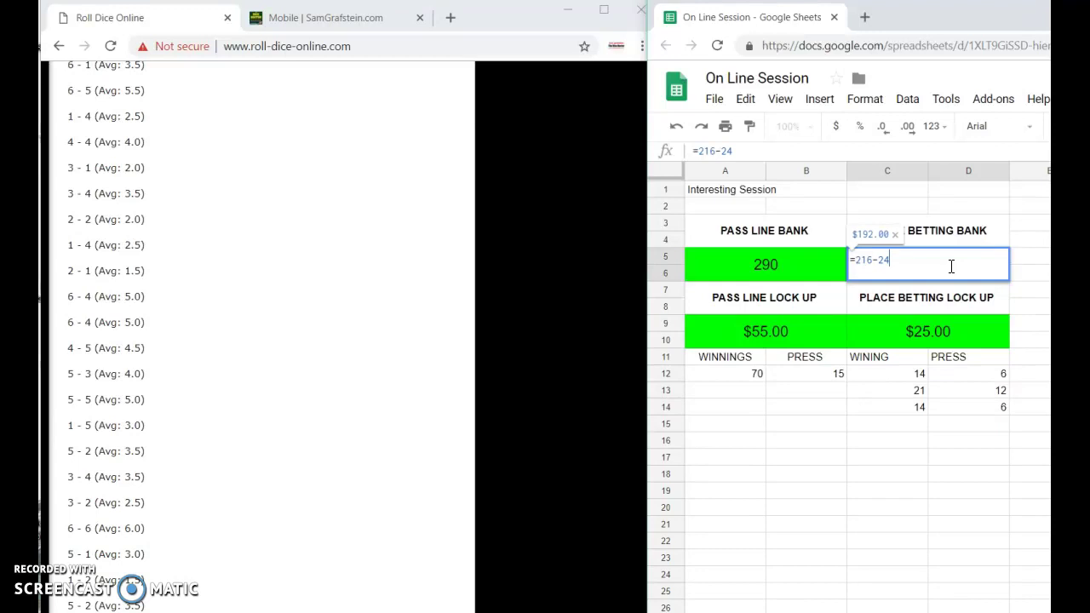
pyautogui.press('Return')
# Narrow column D of the spreadsheet to bring the entries in column E into view
pyautogui.click(1049, 298)
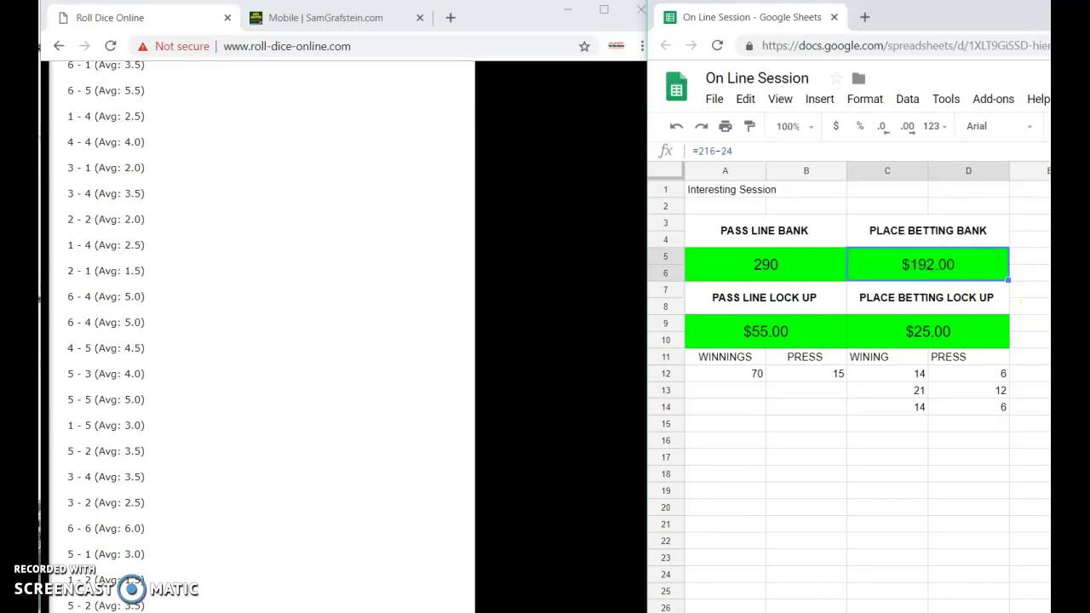
pyautogui.moveTo(1009, 170); pyautogui.dragTo(974, 184)
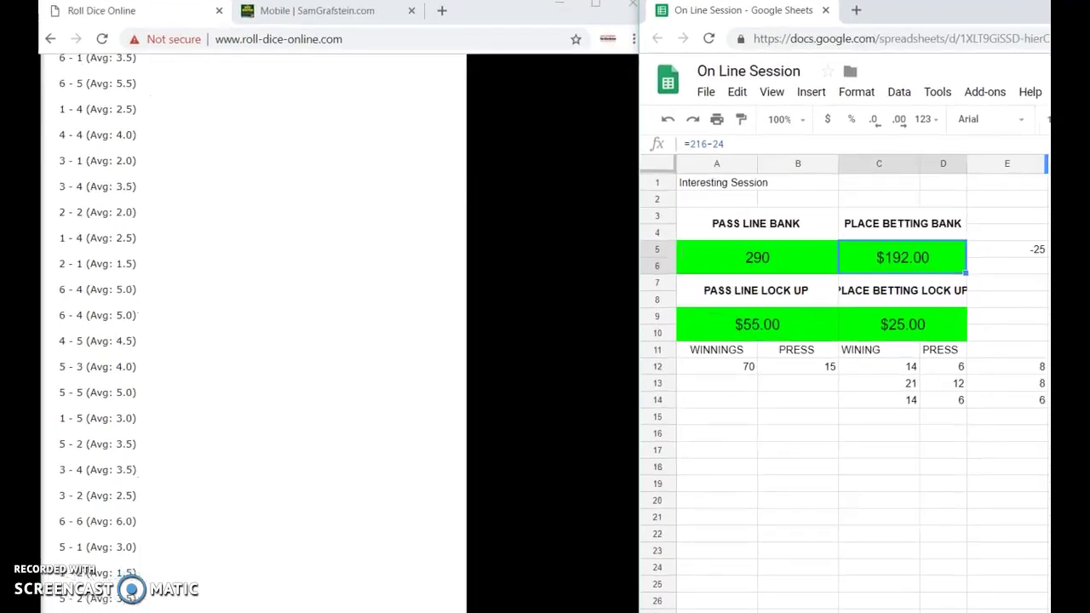
pyautogui.click(978, 452)
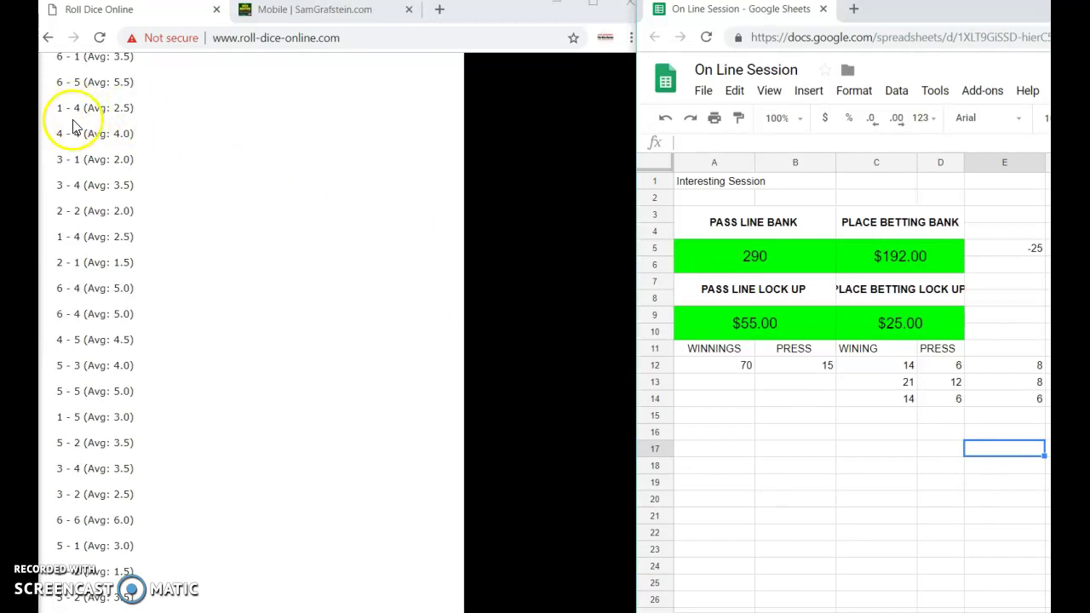
# Record the next place bet hit in row 15 with a winning of 14, a press of 6, and 8 in column E
pyautogui.click(889, 423)
pyautogui.write('14')
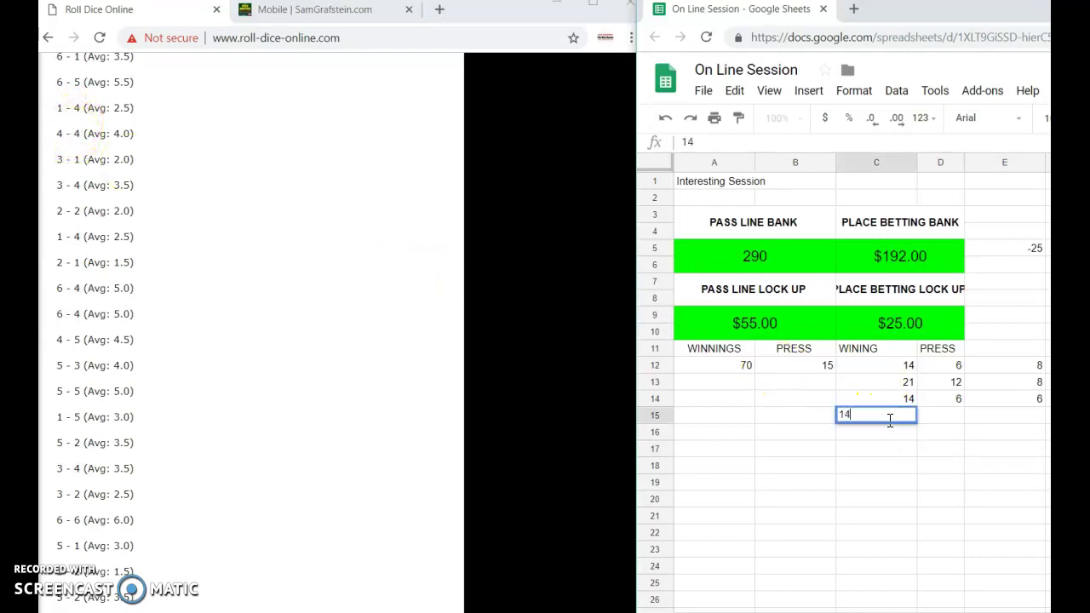
pyautogui.press('Tab')
pyautogui.write('6')
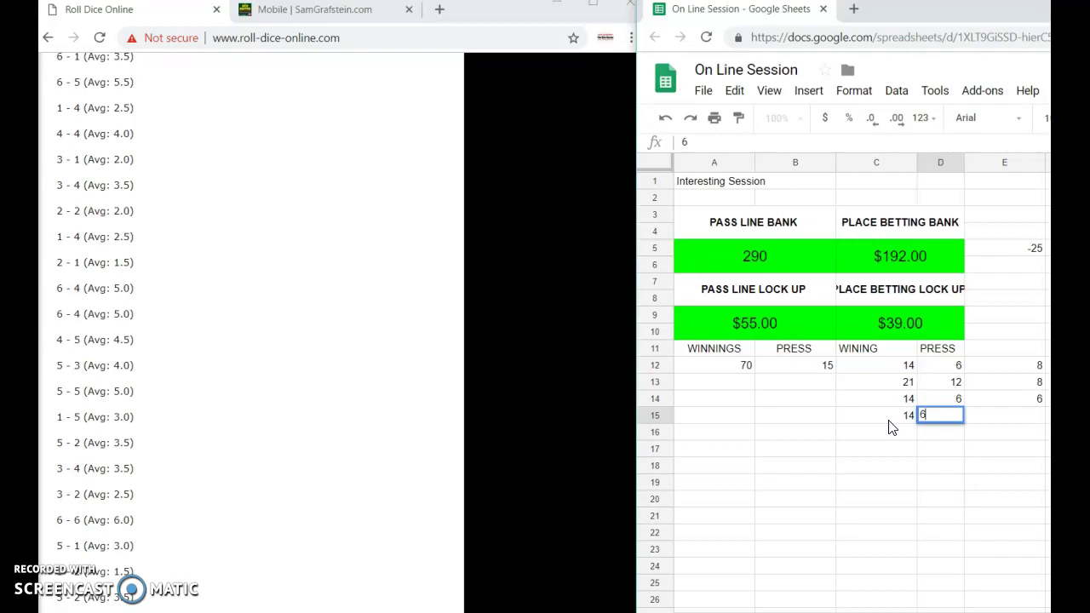
pyautogui.press('Tab')
pyautogui.write('8')
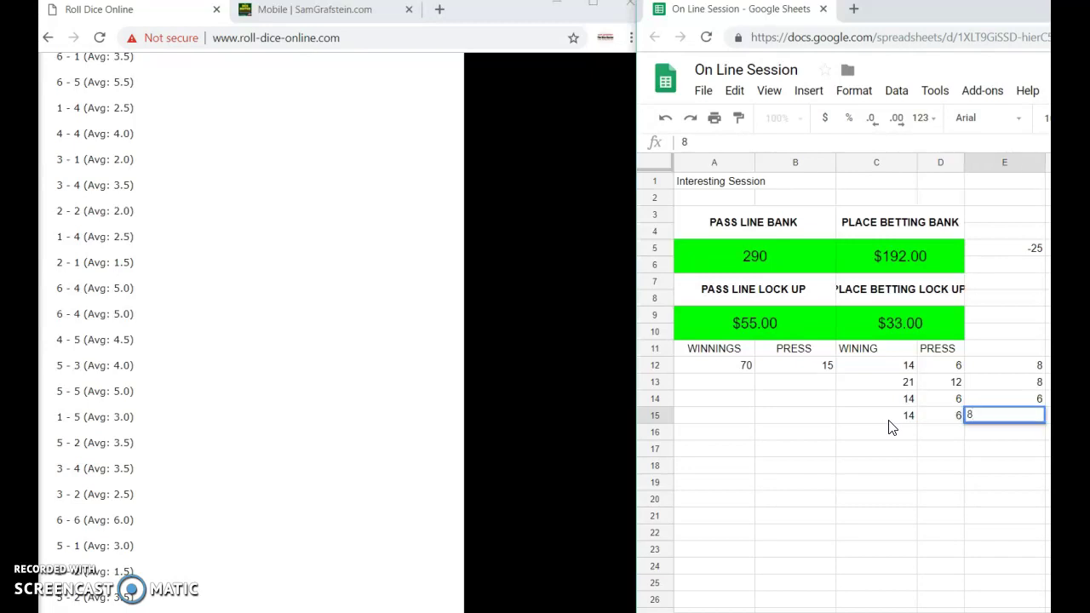
pyautogui.press('Return')
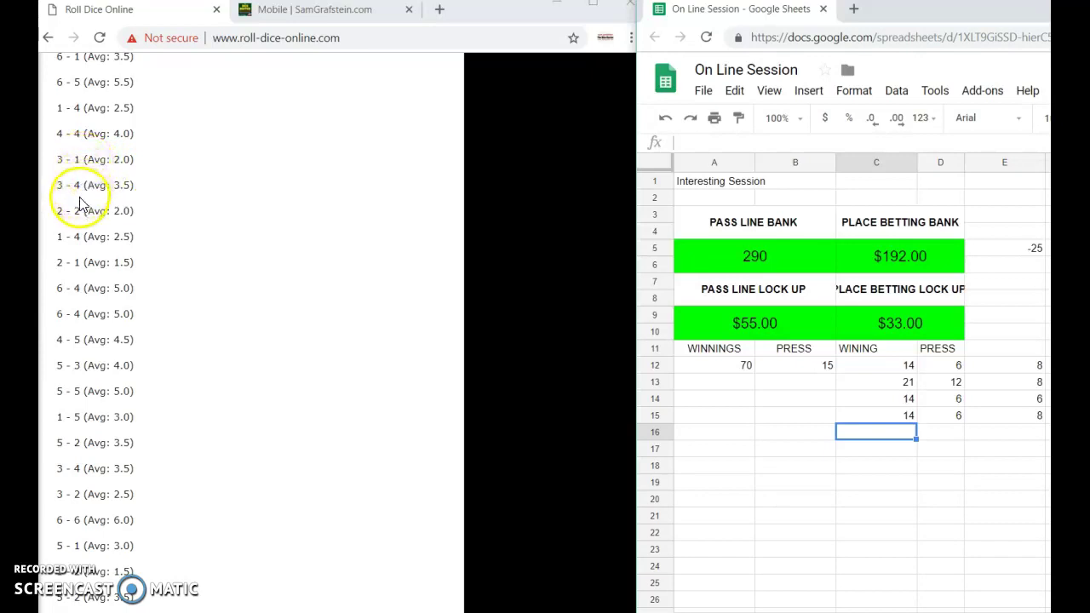
# Follow the dice roll list to the next point, then set the pass line bank to the formula =290-30
pyautogui.click(576, 168)
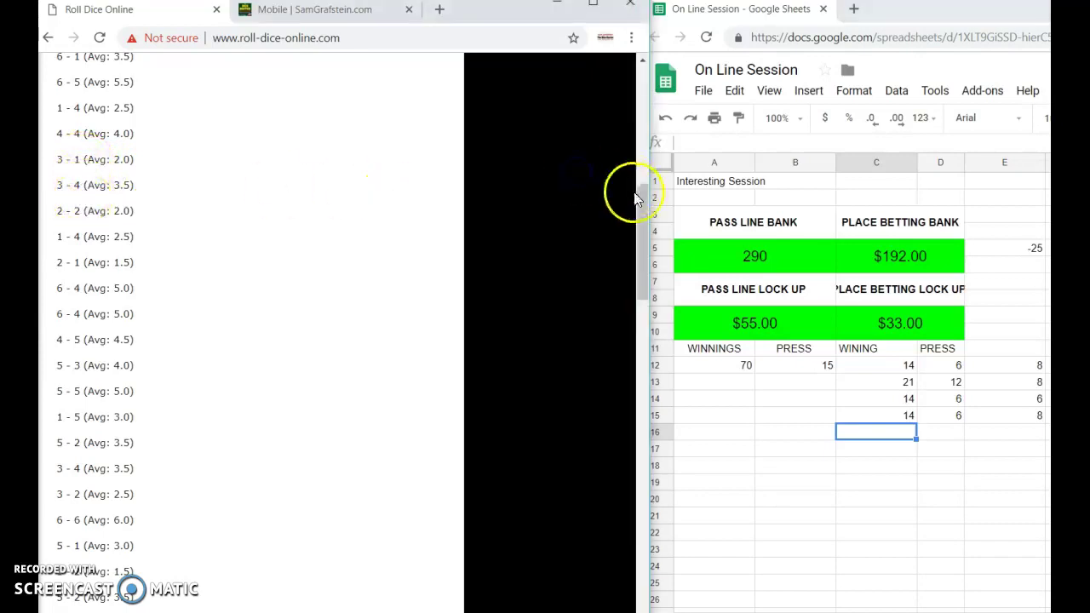
pyautogui.moveTo(639, 197); pyautogui.dragTo(651, 224)
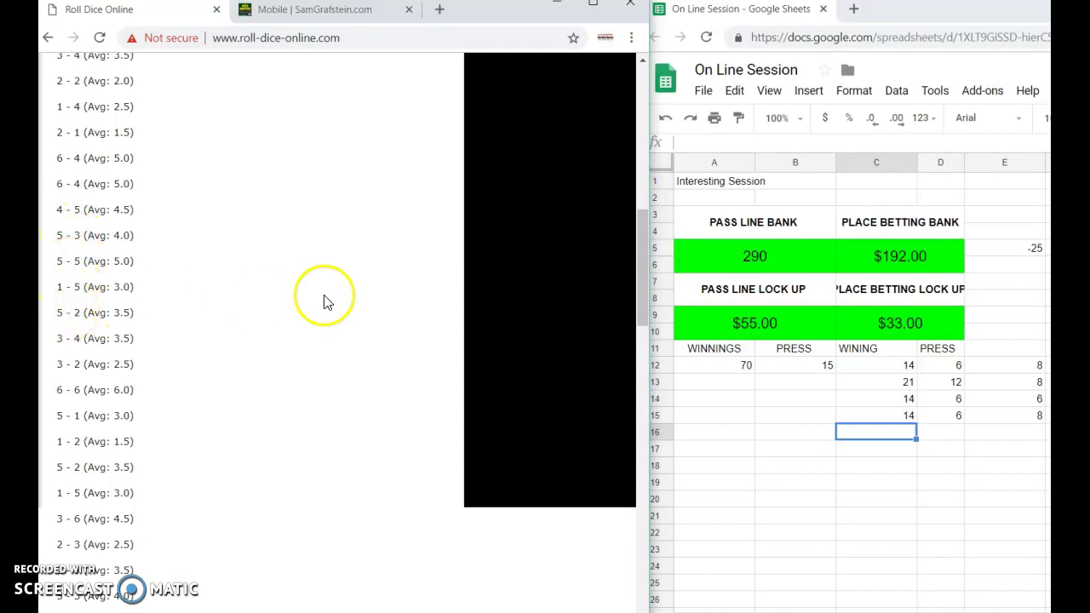
pyautogui.moveTo(636, 258); pyautogui.dragTo(643, 266)
pyautogui.moveTo(643, 282); pyautogui.dragTo(641, 310)
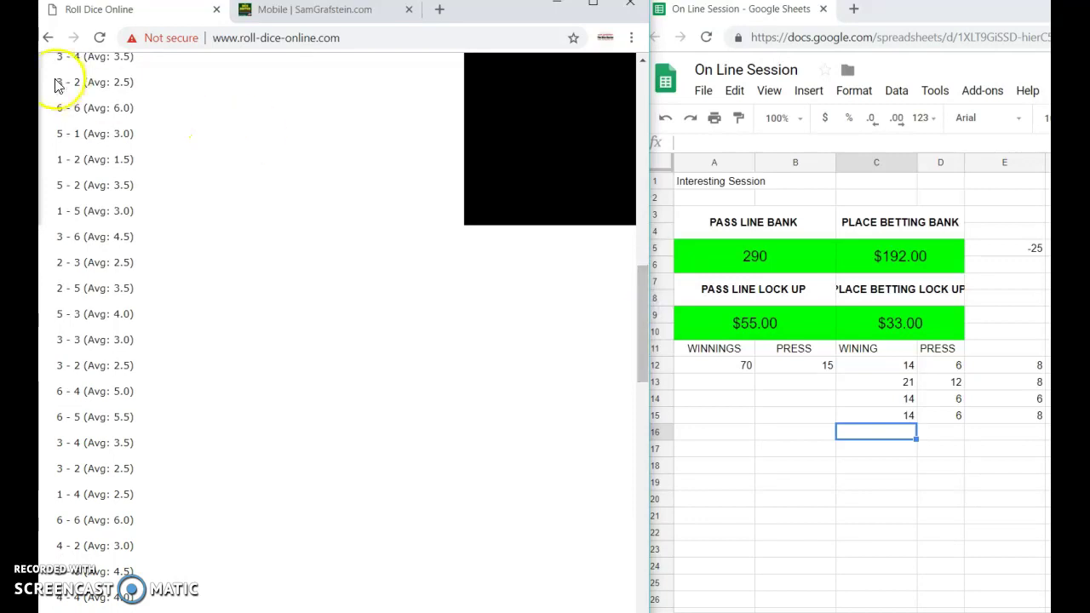
pyautogui.click(767, 260)
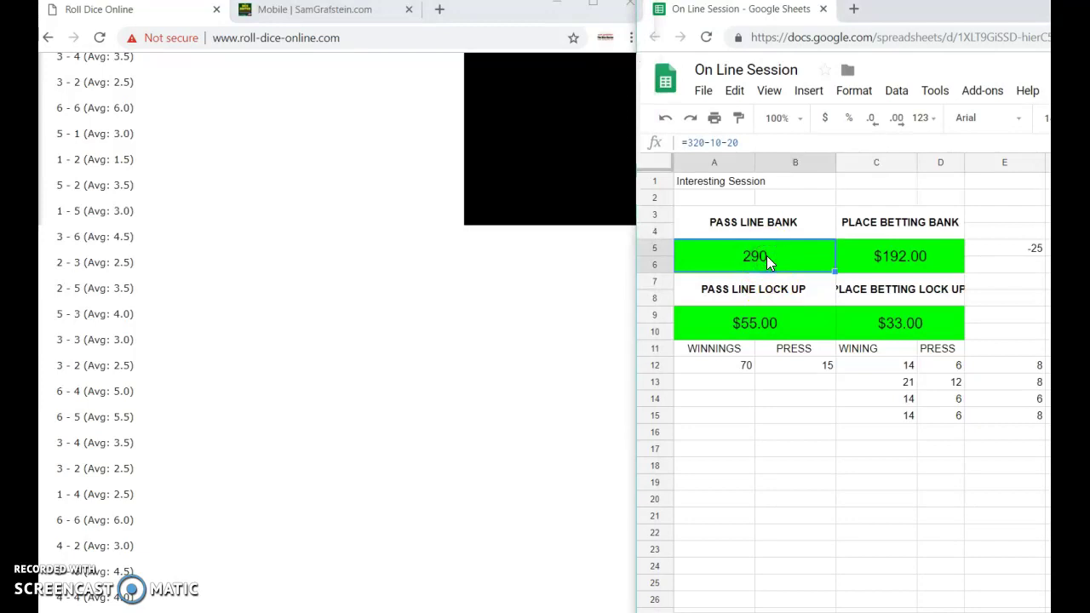
pyautogui.write('=')
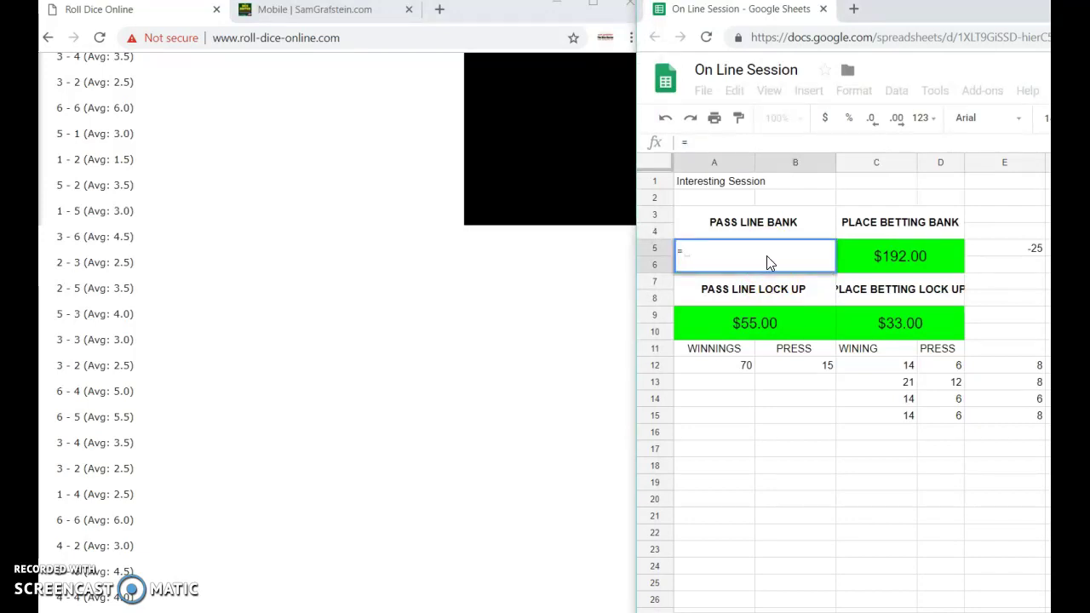
pyautogui.write('290')
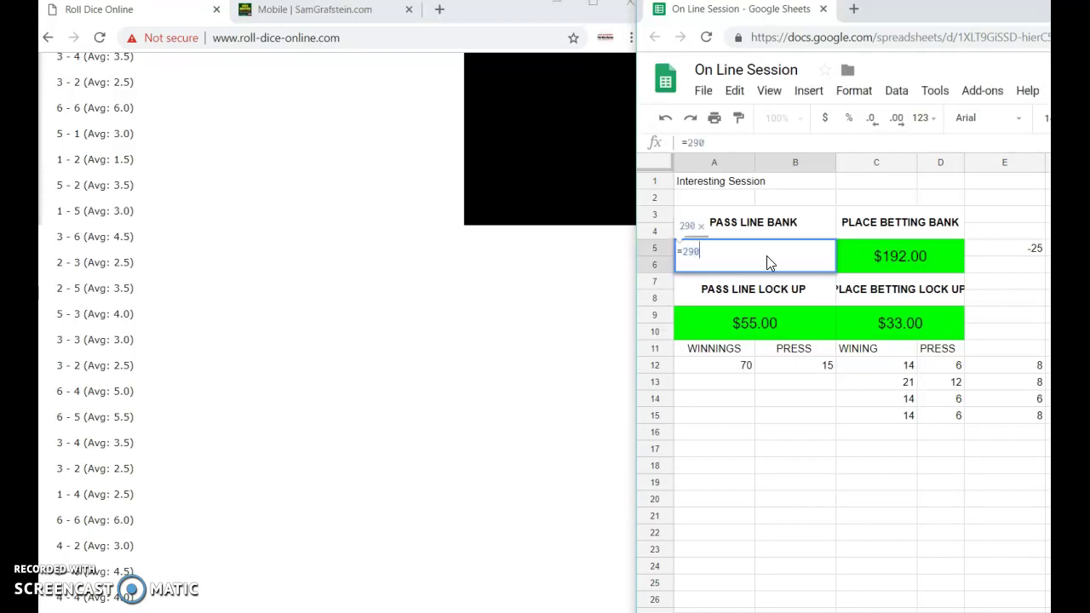
pyautogui.write('-')
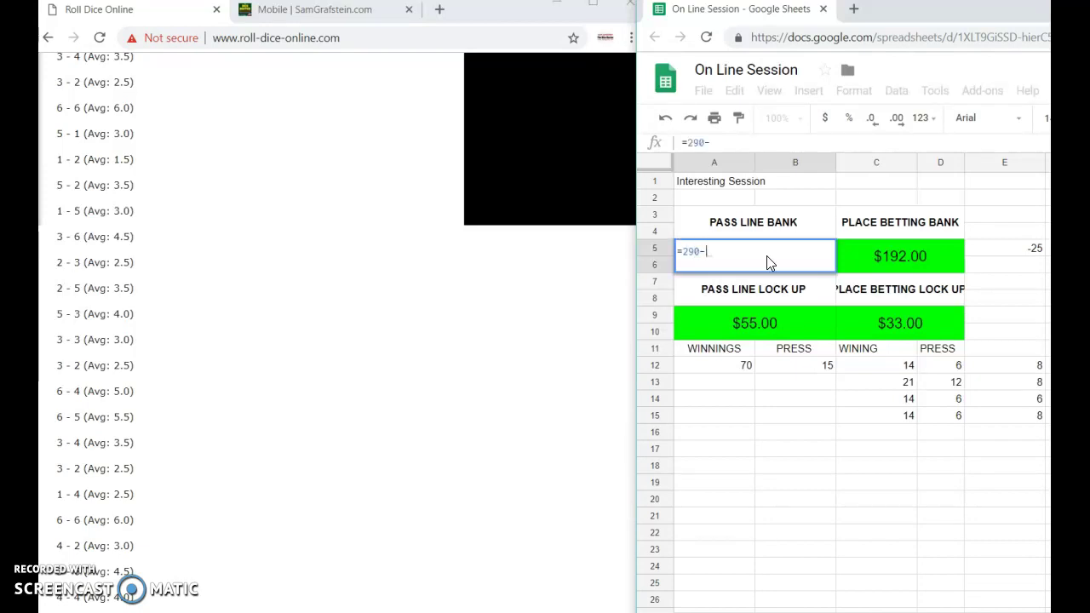
pyautogui.write('30')
pyautogui.press('Return')
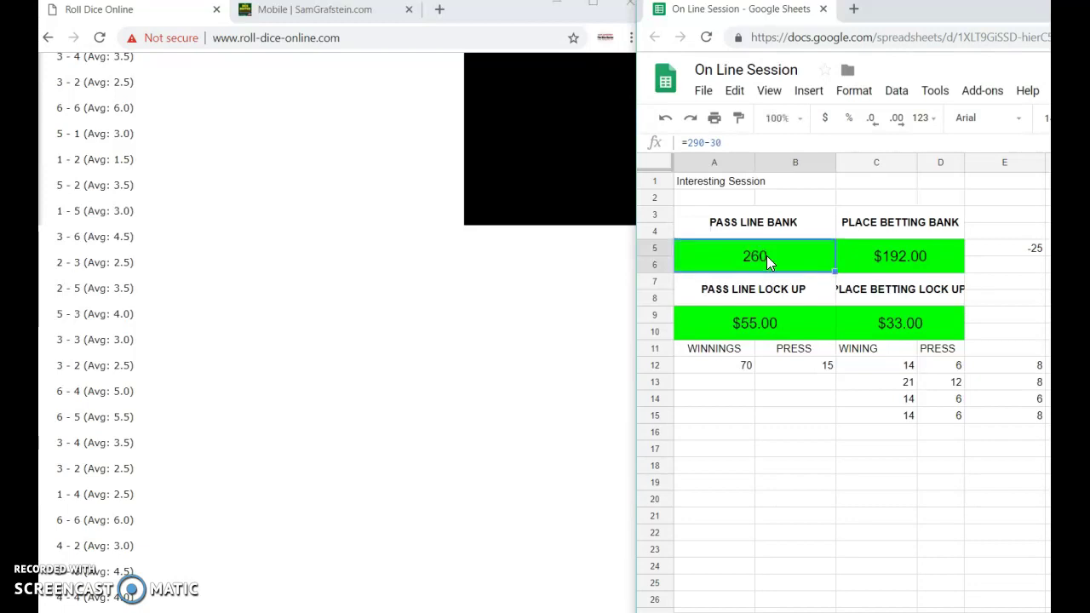
# Set the place betting bank to the formula =192-24
pyautogui.click(919, 263)
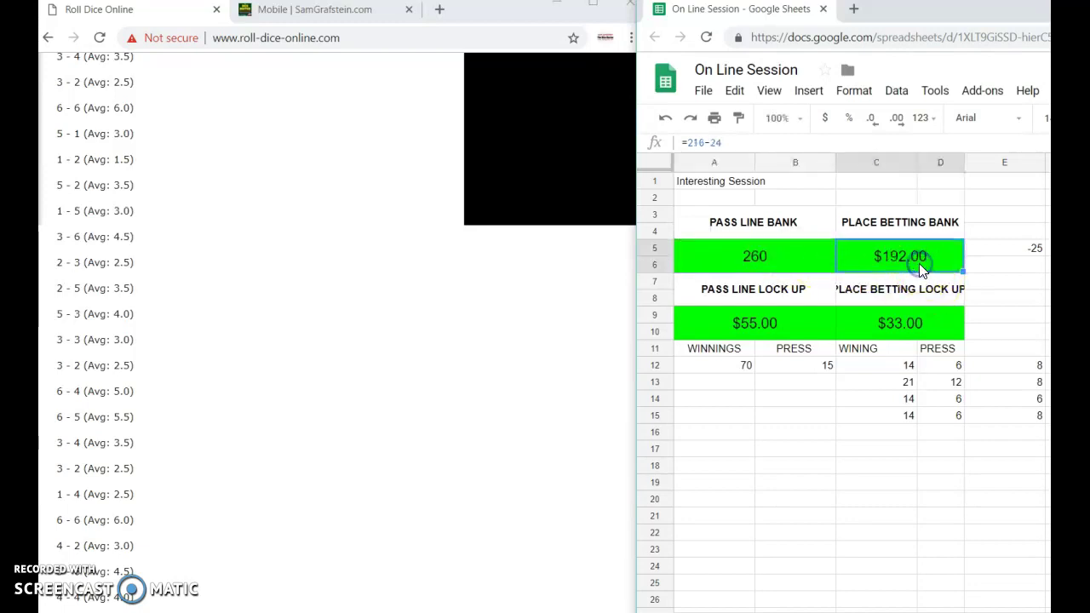
pyautogui.write('=')
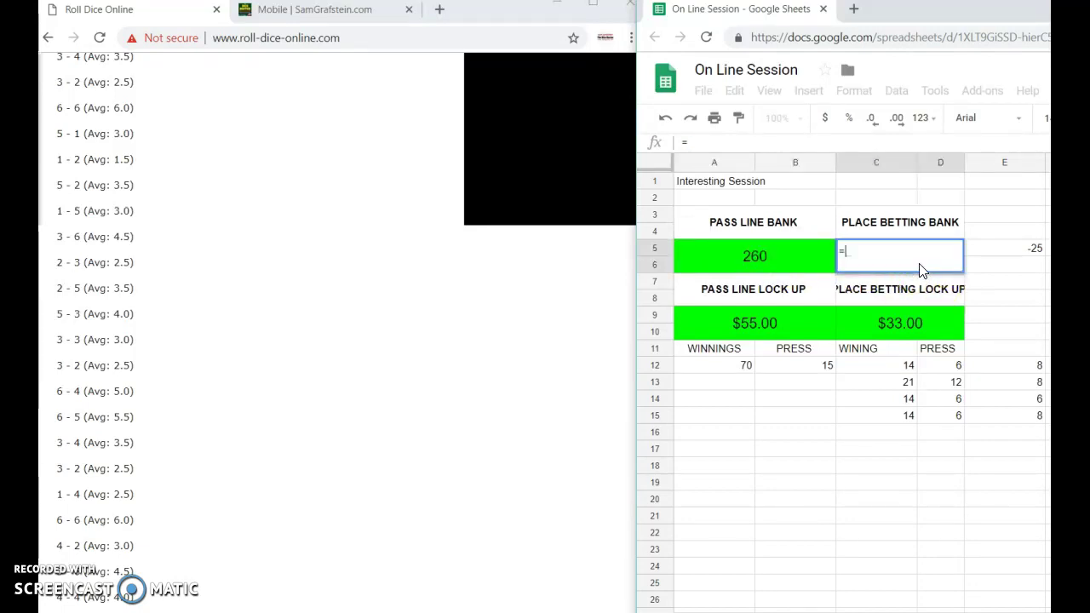
pyautogui.write('192-24')
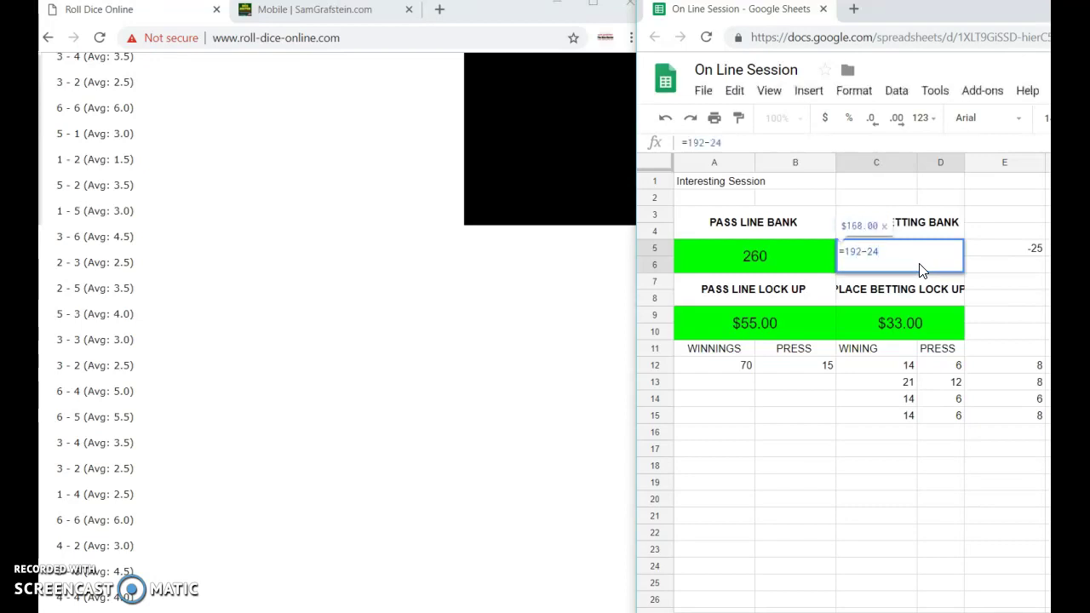
pyautogui.press('Return')
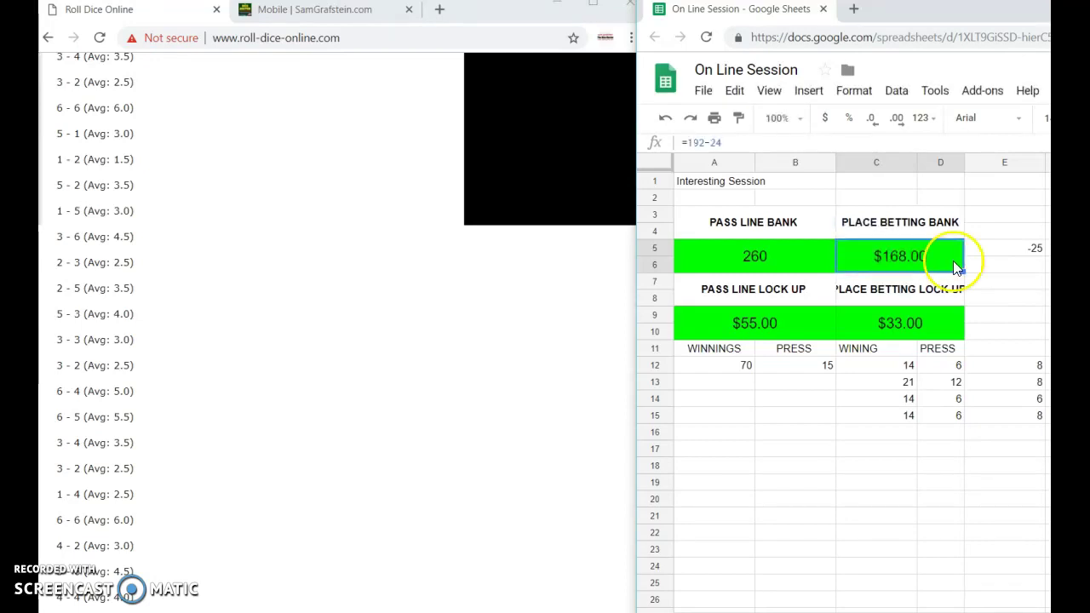
# Clear the -25 entry from cell E5 beside the place betting bank
pyautogui.click(1041, 253)
pyautogui.press('Delete')
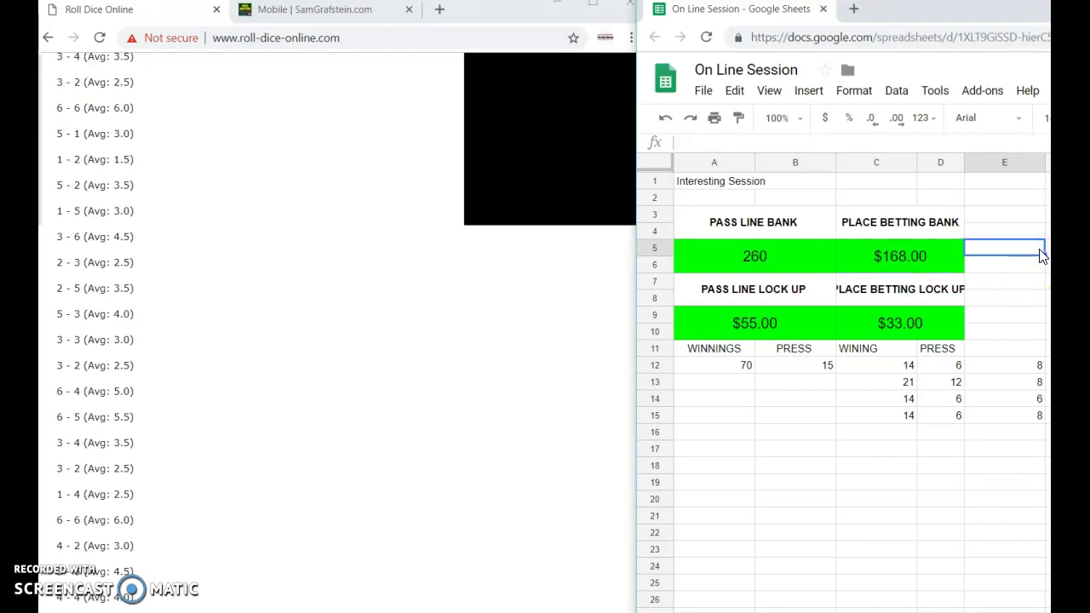
pyautogui.click(841, 531)
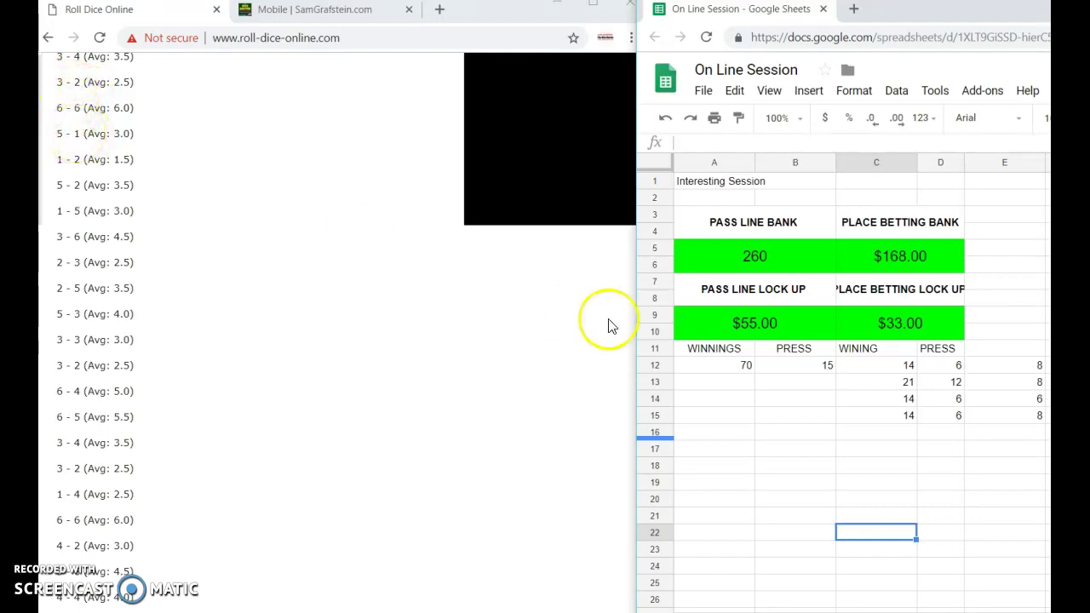
# Record the next place bet hit in row 16 with a winning of 14, a press of 6, and 6 in column E
pyautogui.click(882, 434)
pyautogui.write('14')
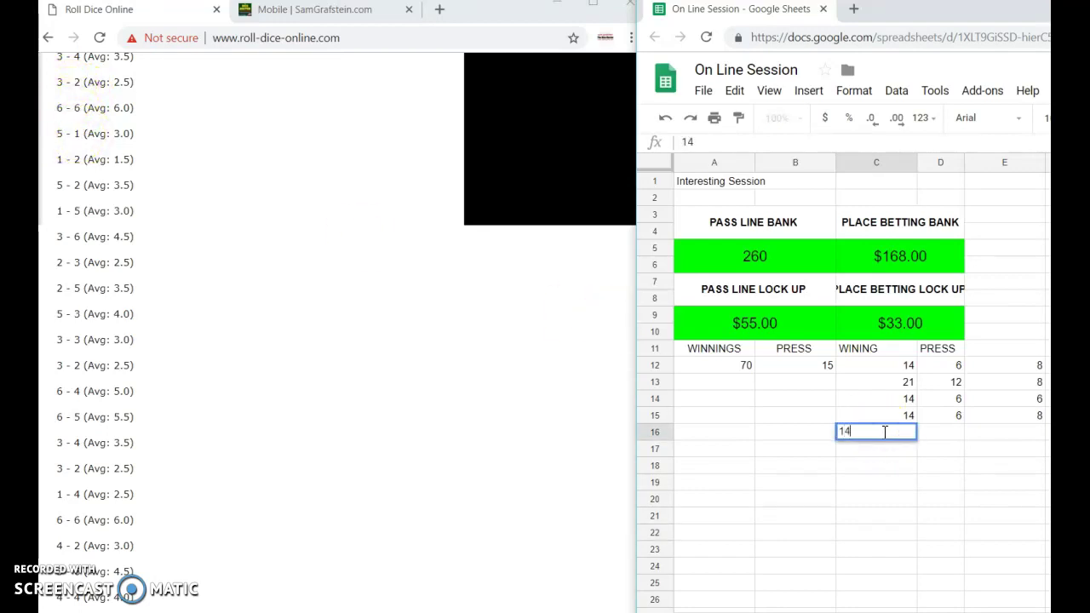
pyautogui.press('Tab')
pyautogui.write('6')
pyautogui.press('Tab')
pyautogui.write('6')
pyautogui.press('Return')
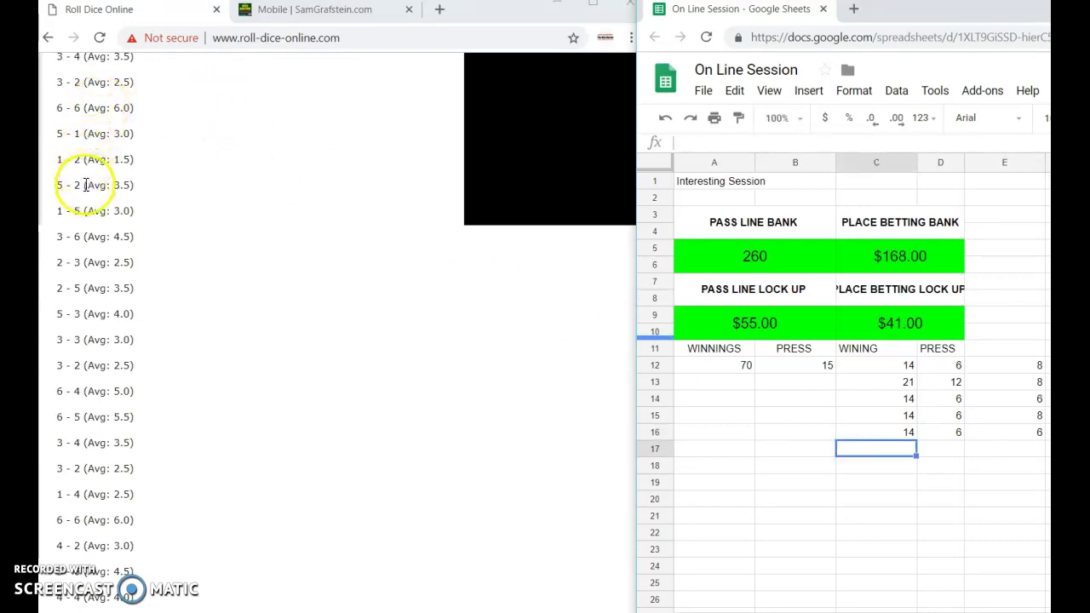
# Follow the dice rolls down to the 6 - 6 roll and set the pass line bank to 250
pyautogui.click(548, 304)
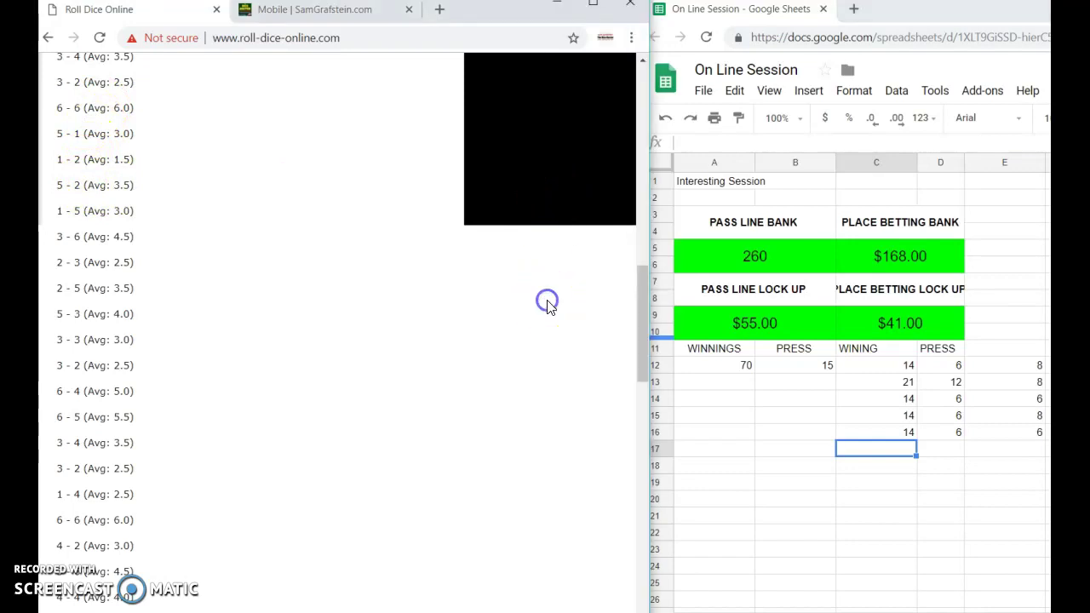
pyautogui.moveTo(642, 297); pyautogui.dragTo(645, 331)
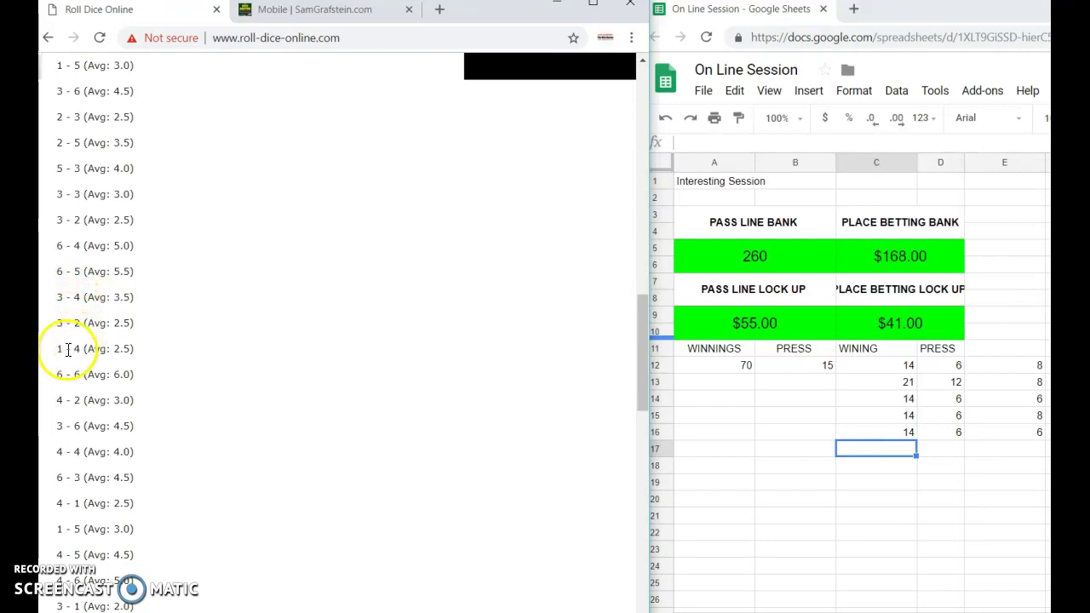
pyautogui.click(70, 376)
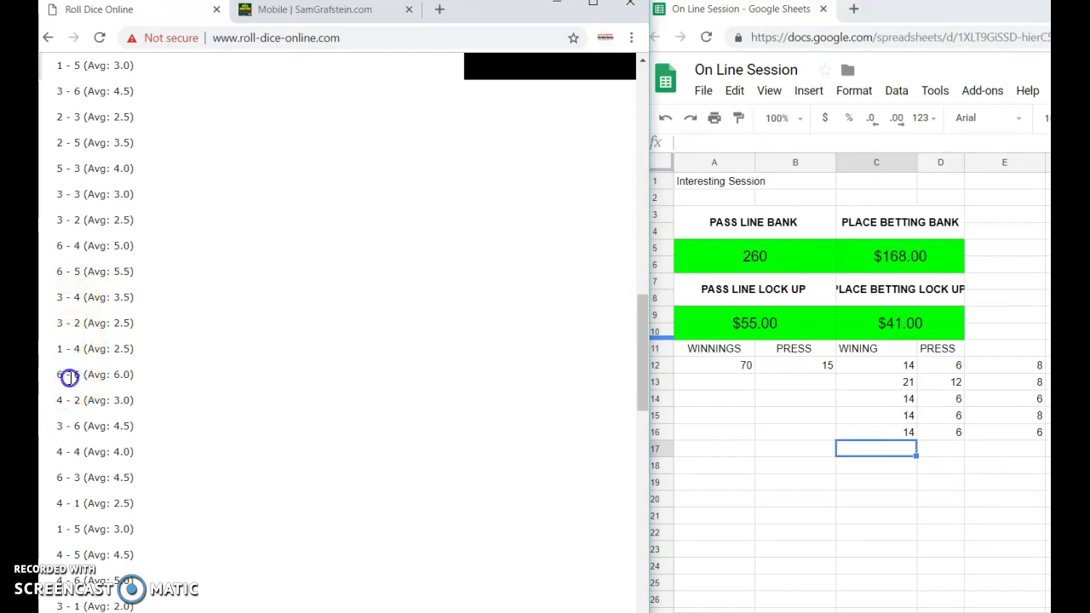
pyautogui.click(753, 269)
pyautogui.write('250')
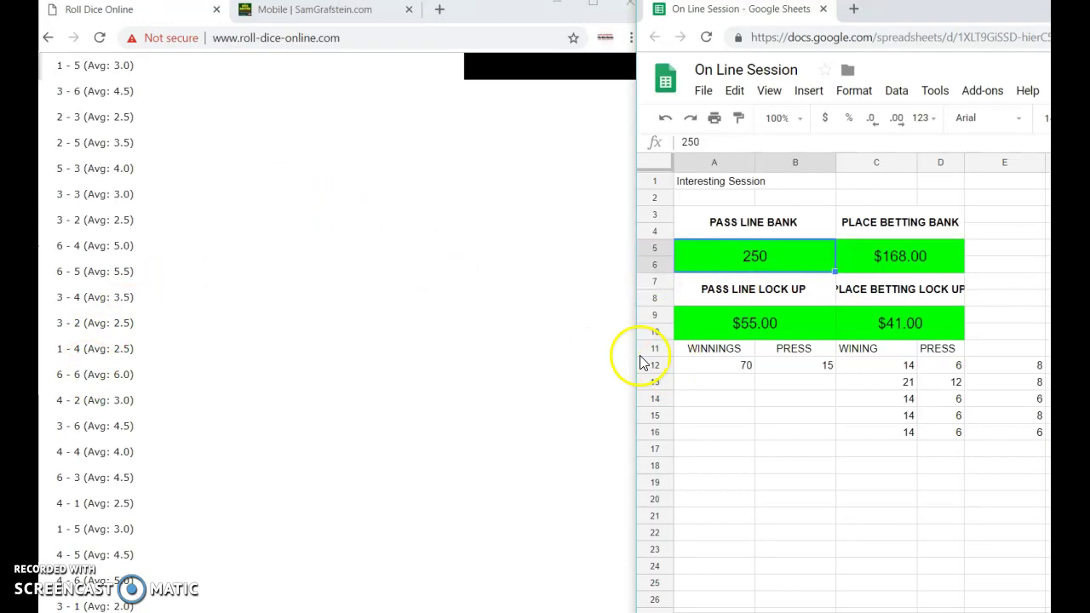
# Check the 4 - 2 roll after the 6 - 6 and set the pass line bank to the formula =250-35
pyautogui.click(596, 339)
pyautogui.moveTo(641, 338); pyautogui.dragTo(652, 398)
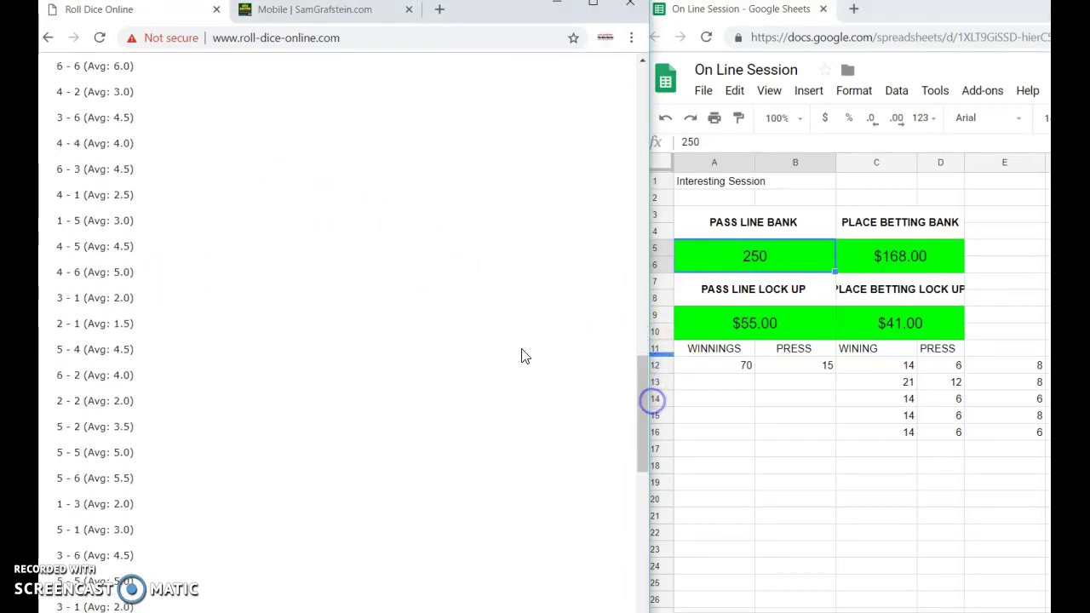
pyautogui.click(69, 88)
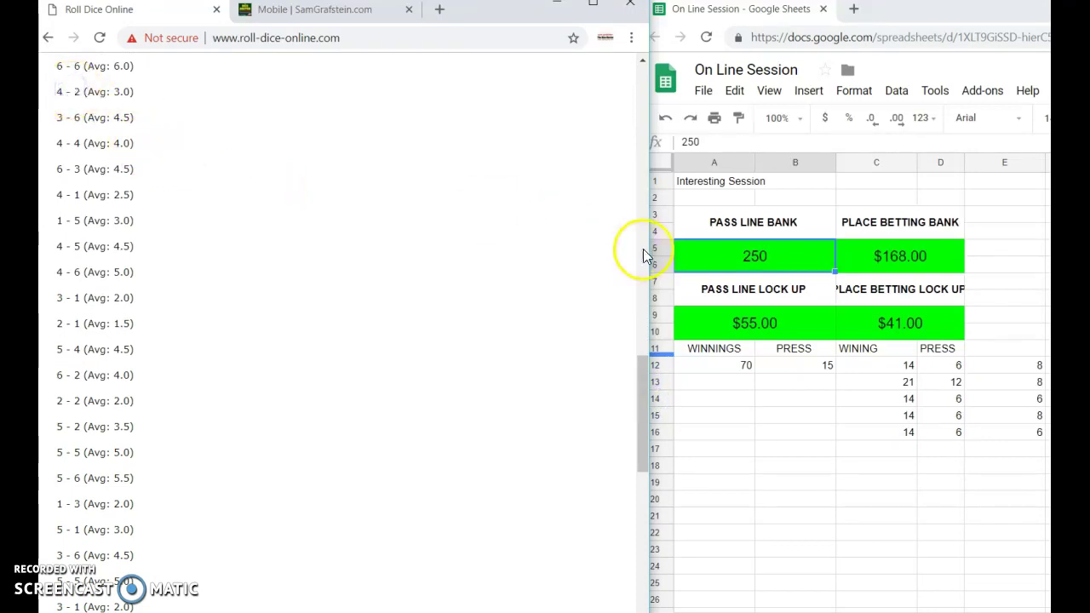
pyautogui.click(754, 257)
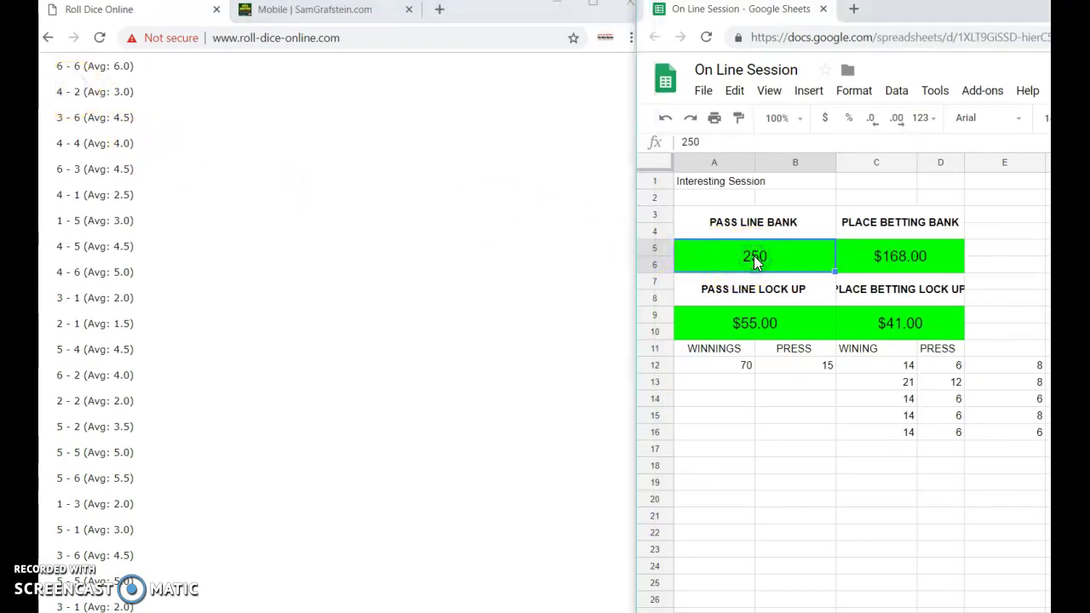
pyautogui.write('=')
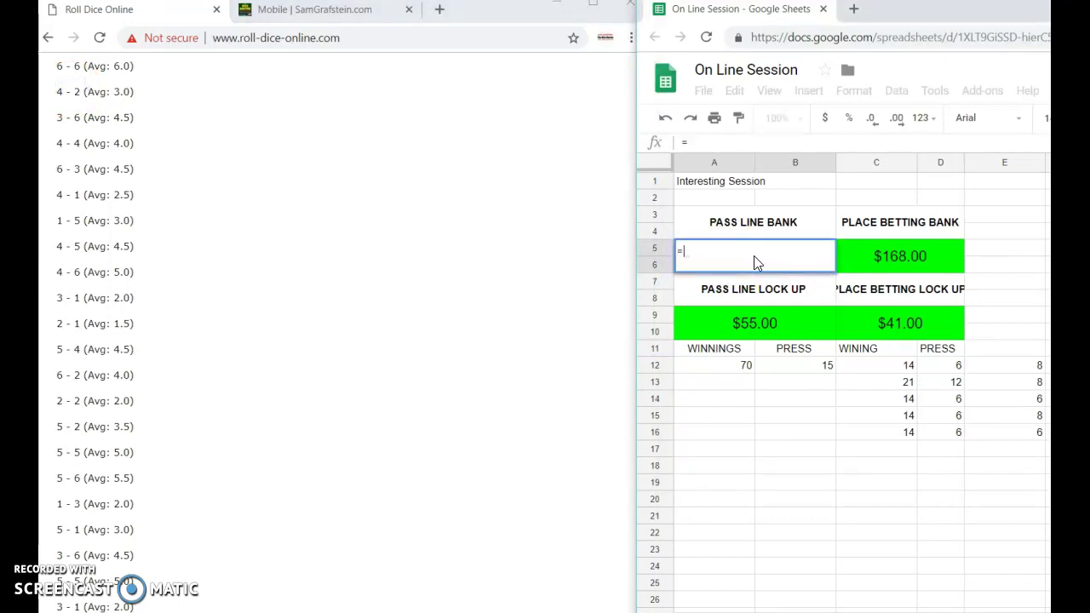
pyautogui.write('250-35')
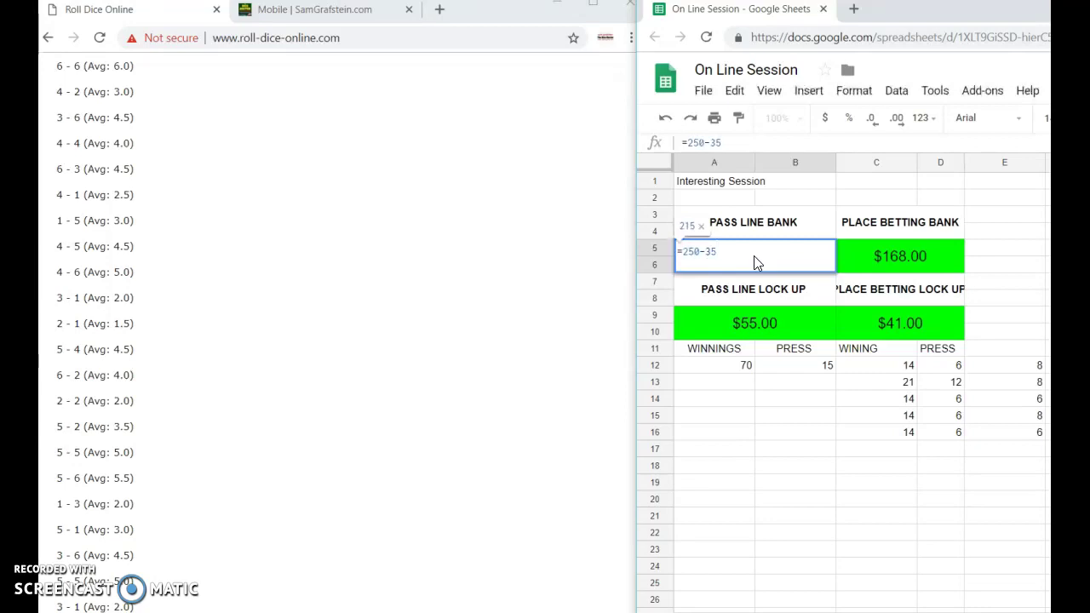
pyautogui.press('Return')
# Set the place betting bank to the formula =168-12
pyautogui.click(901, 259)
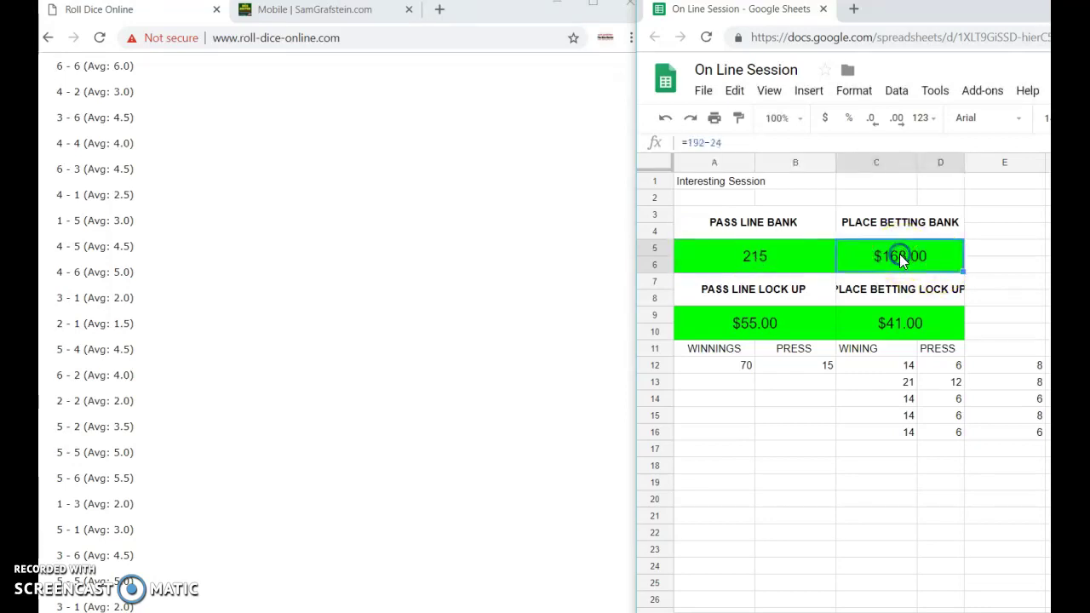
pyautogui.write('=1')
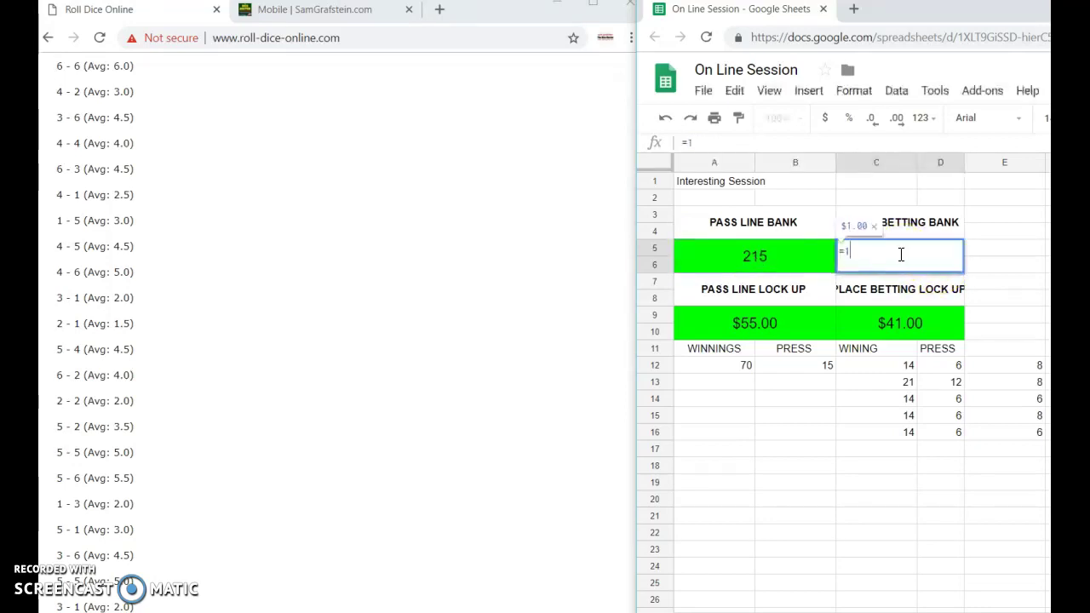
pyautogui.write('68')
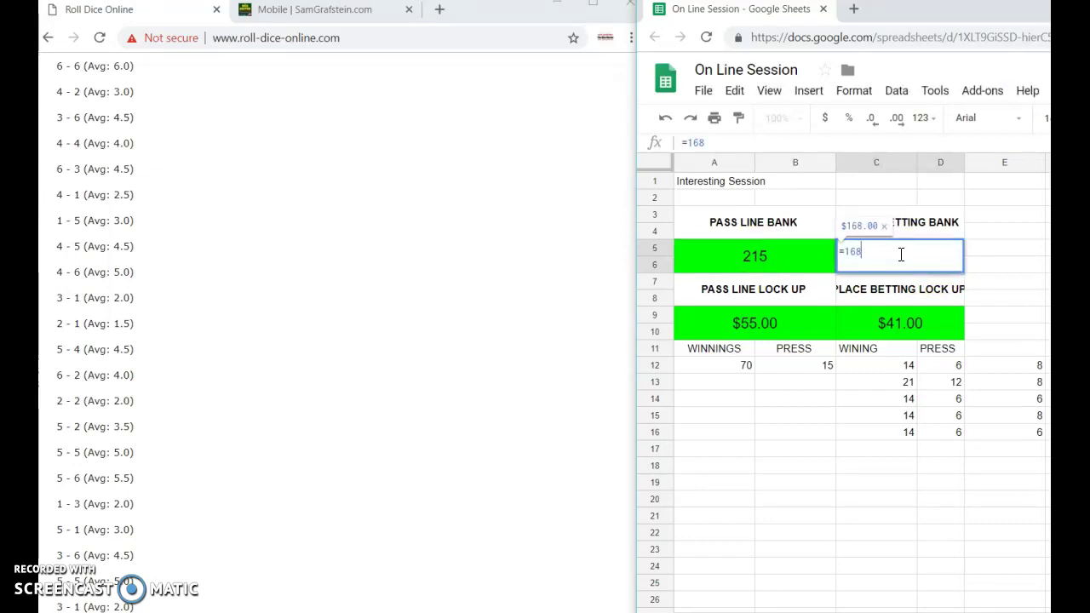
pyautogui.write('-12')
pyautogui.press('Return')
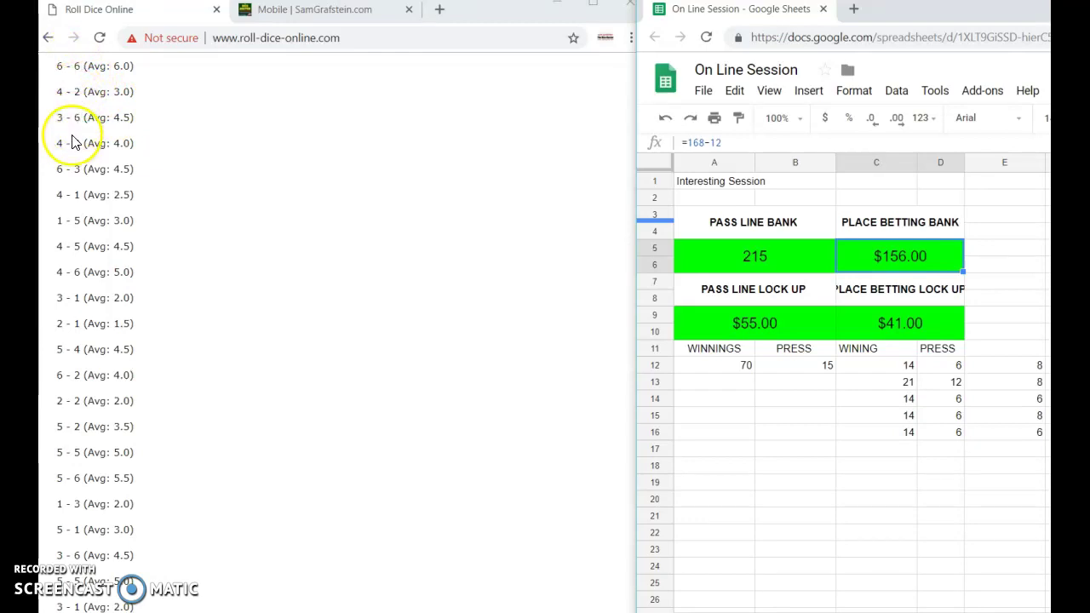
# Record the place bet hit in row 17 with a winning of 14, a press of 6, and 8 in column E
pyautogui.click(882, 453)
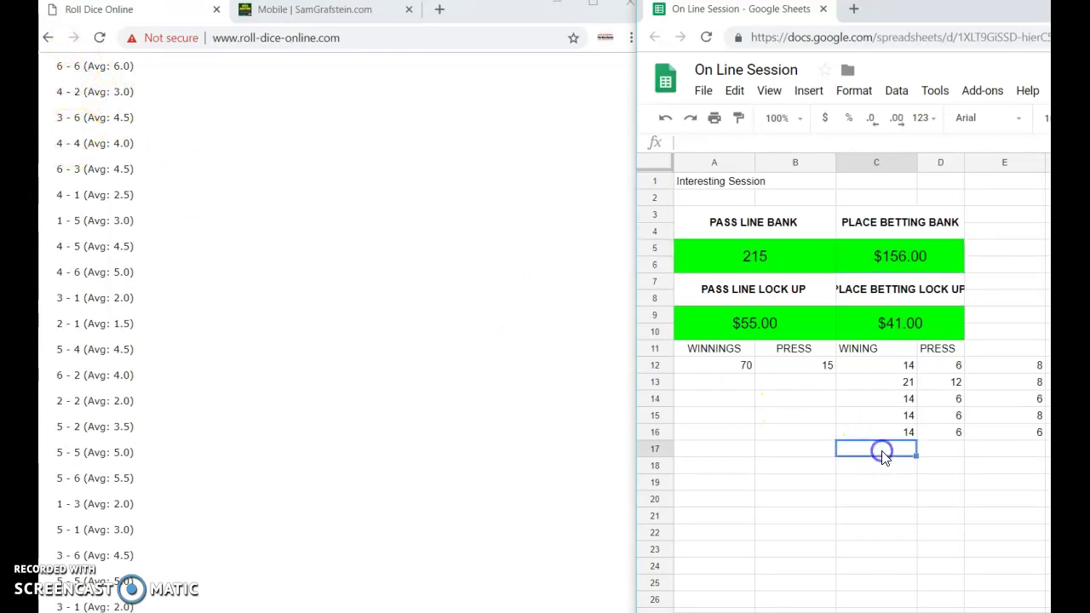
pyautogui.write('14')
pyautogui.press('Tab')
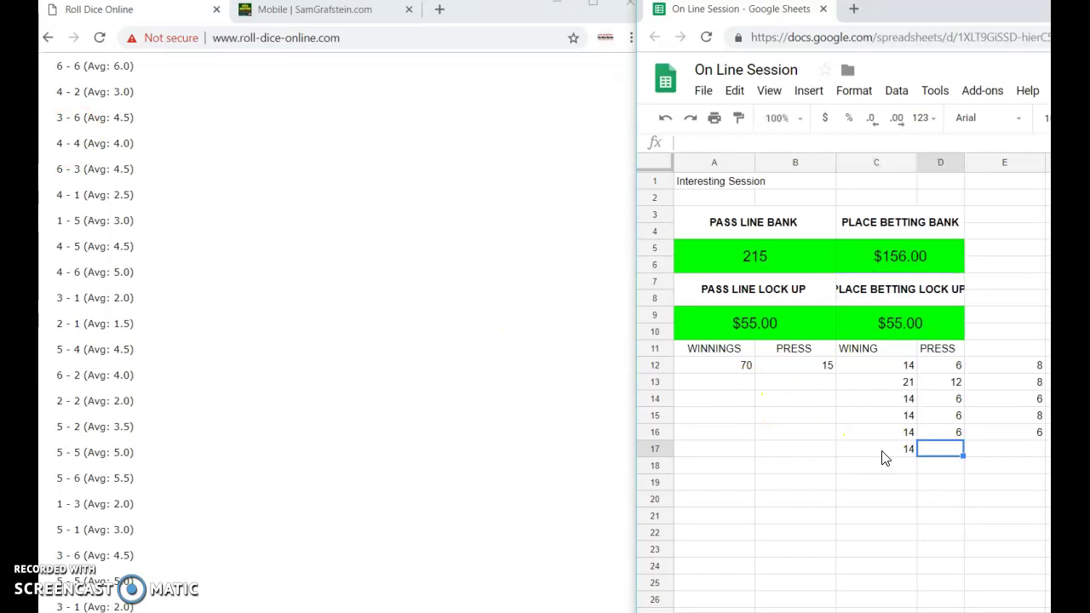
pyautogui.write('6')
pyautogui.press('Tab')
pyautogui.write('8')
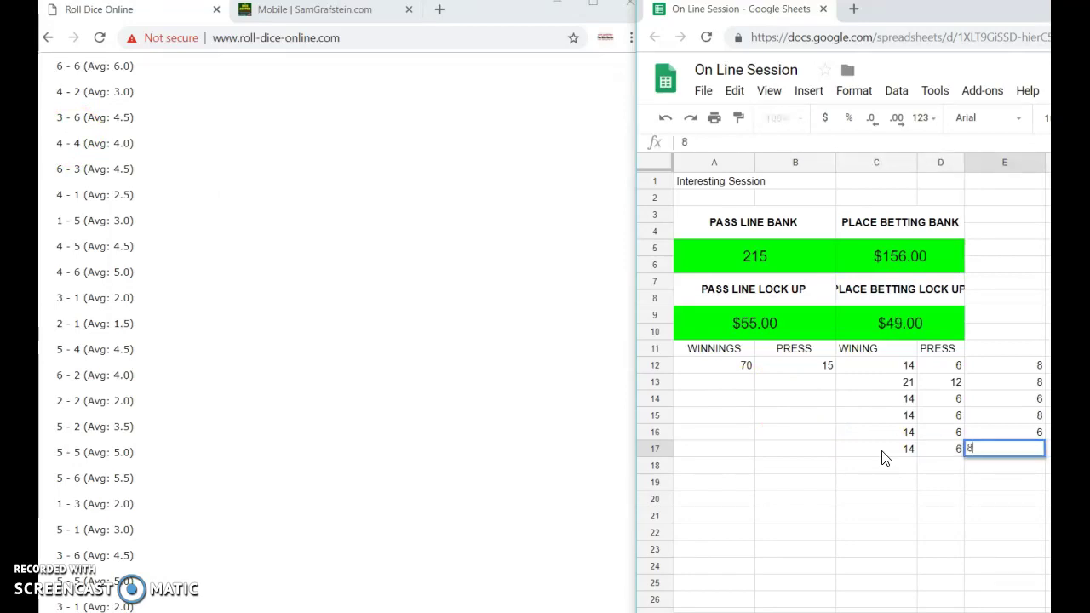
pyautogui.press('Return')
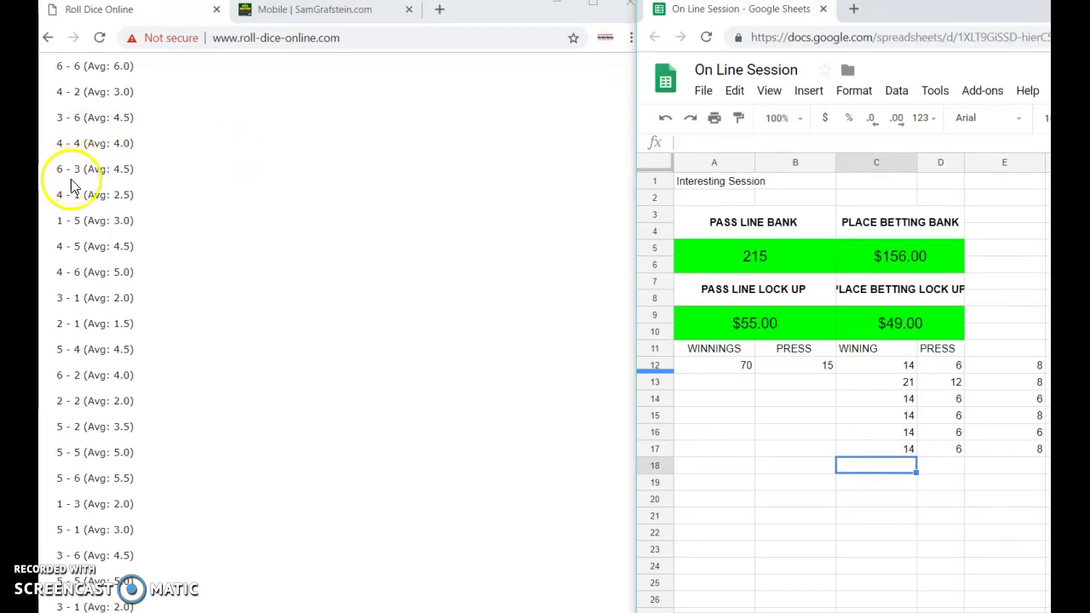
# Follow the dice rolls to the 1 - 5 and record pass line winnings in A13 as =10+10+25+30
pyautogui.click(69, 226)
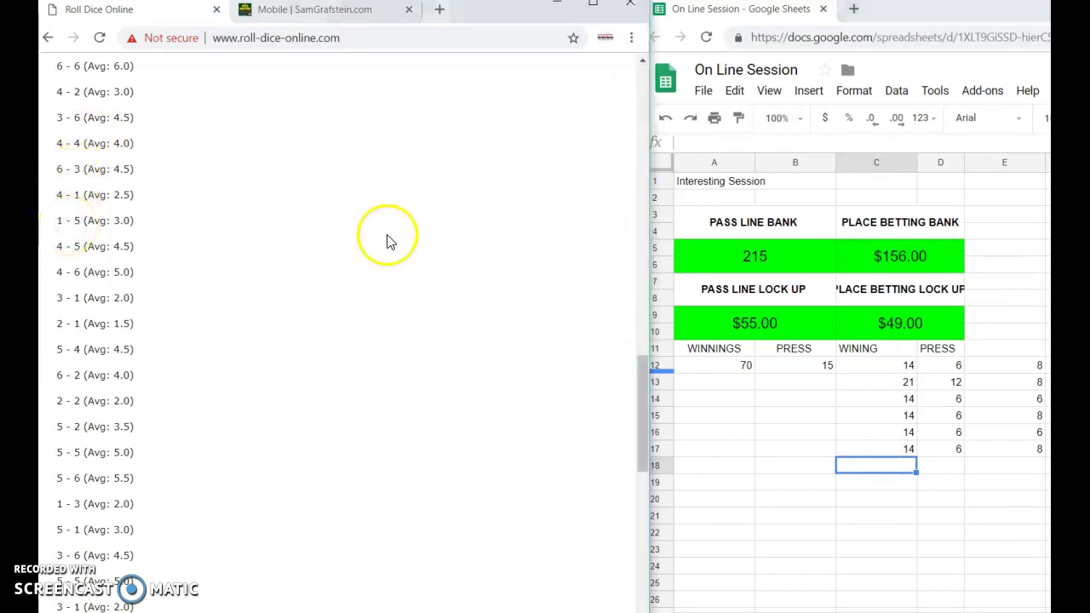
pyautogui.moveTo(642, 371); pyautogui.dragTo(646, 403)
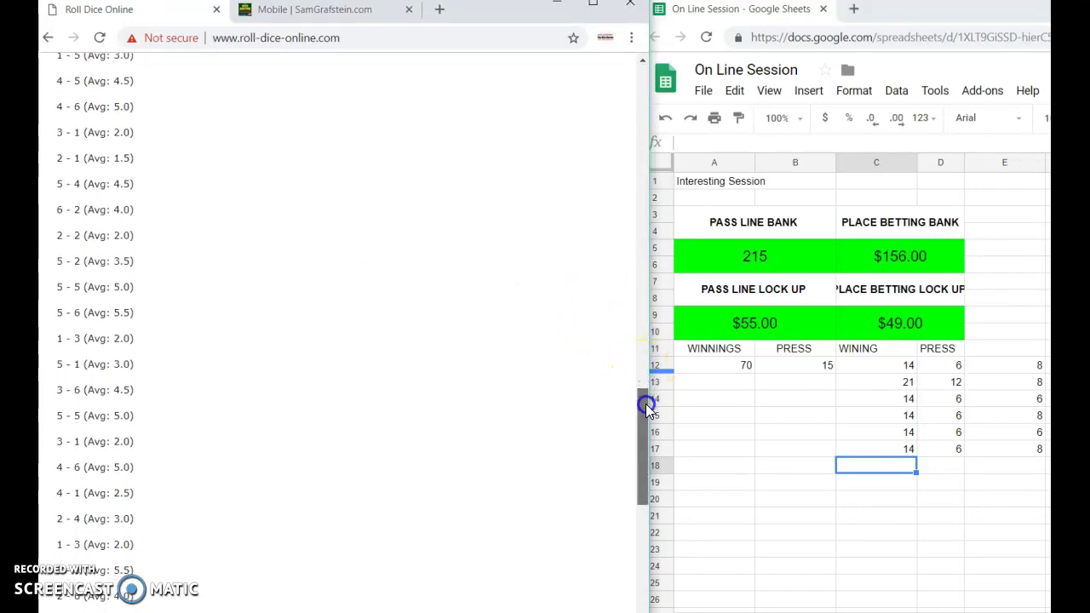
pyautogui.click(719, 385)
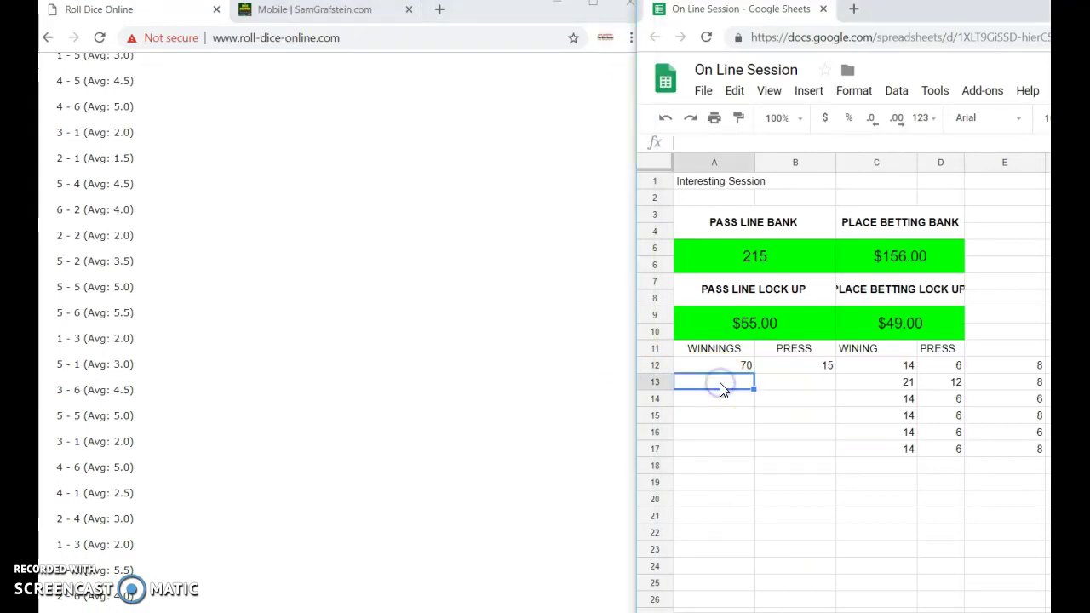
pyautogui.write('=10')
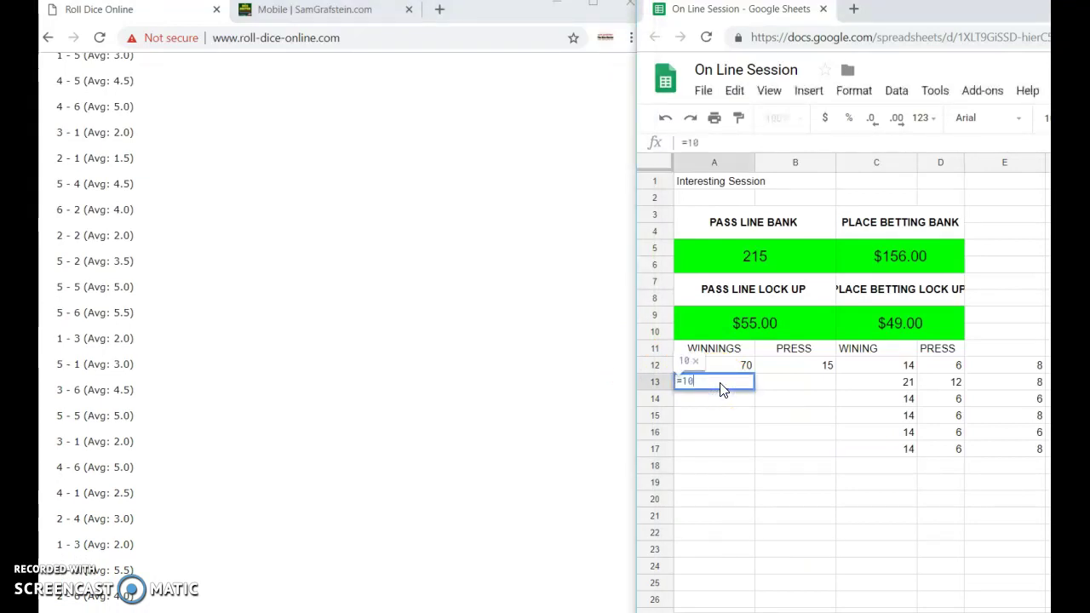
pyautogui.write('+10+25')
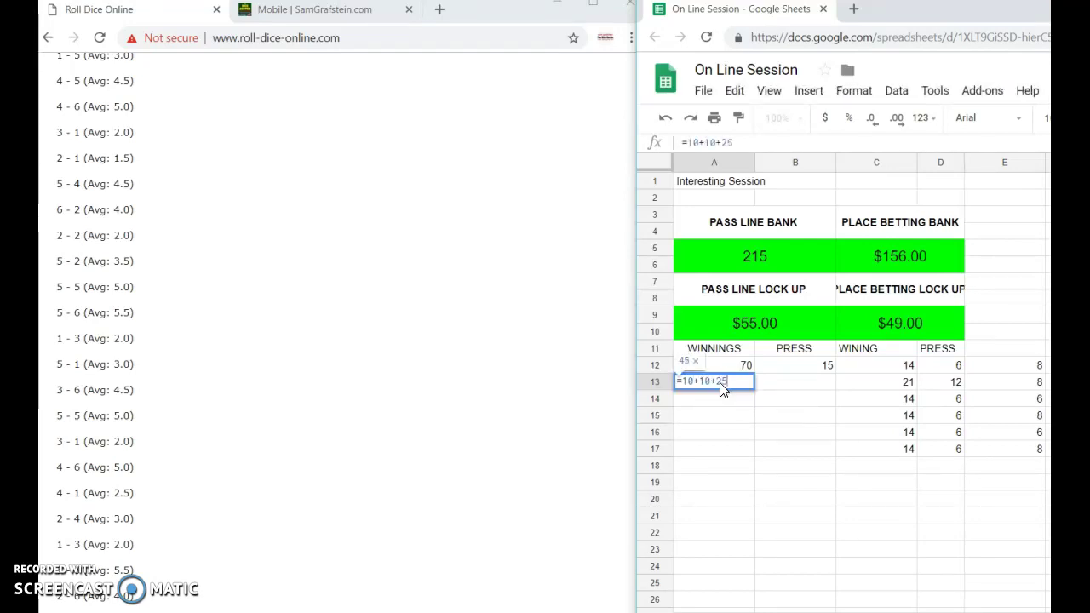
pyautogui.write('+30')
pyautogui.press('Return')
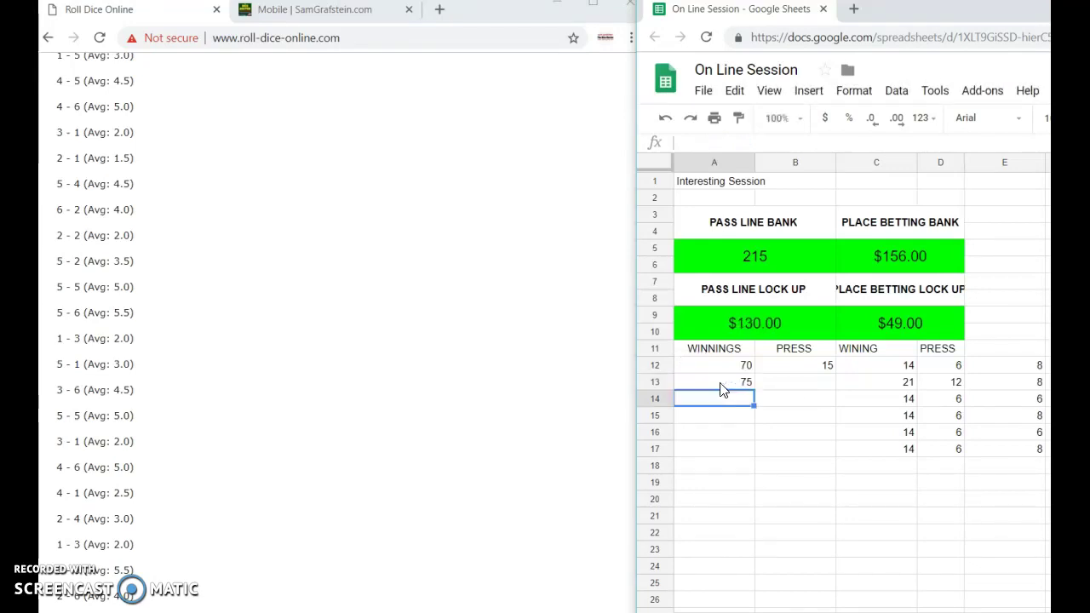
# Record the pass line press in B13 as the formula =15+30
pyautogui.click(803, 389)
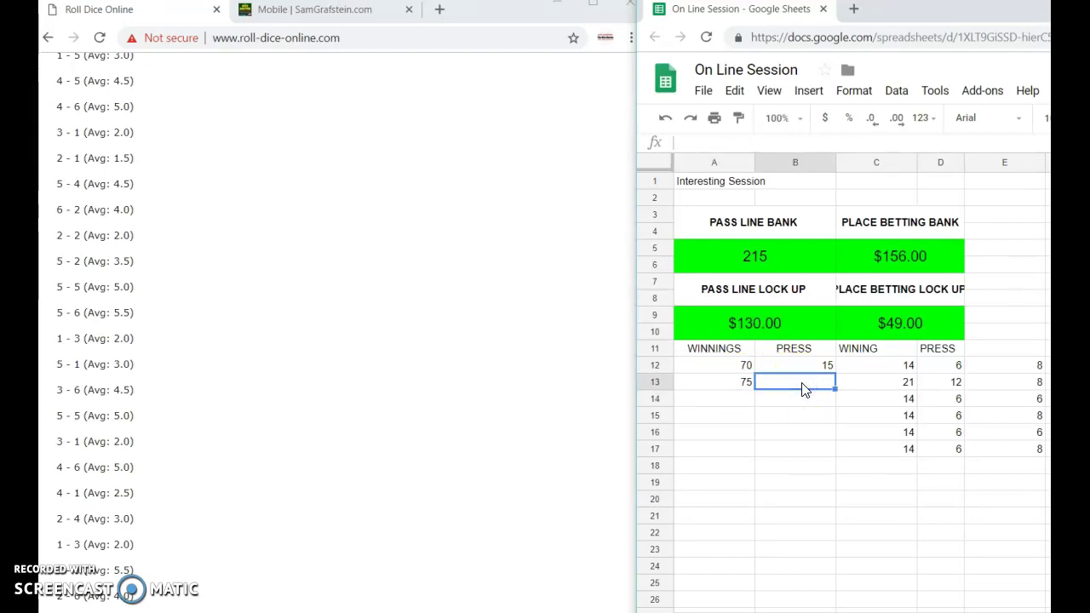
pyautogui.write('=15')
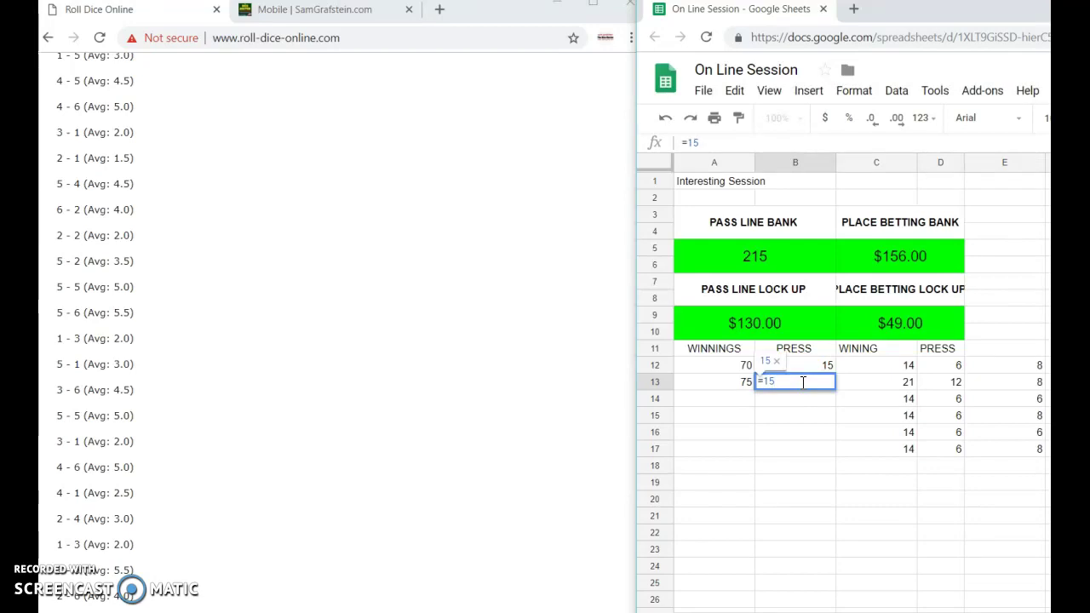
pyautogui.write('+30')
pyautogui.press('Return')
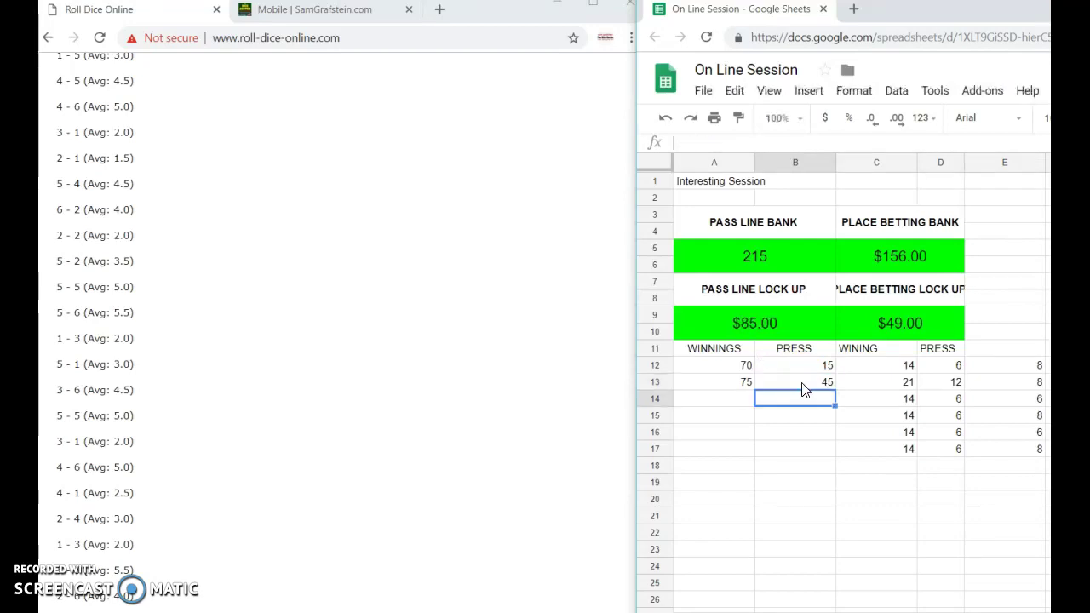
# Set the place betting bank to the formula =156-12
pyautogui.click(907, 256)
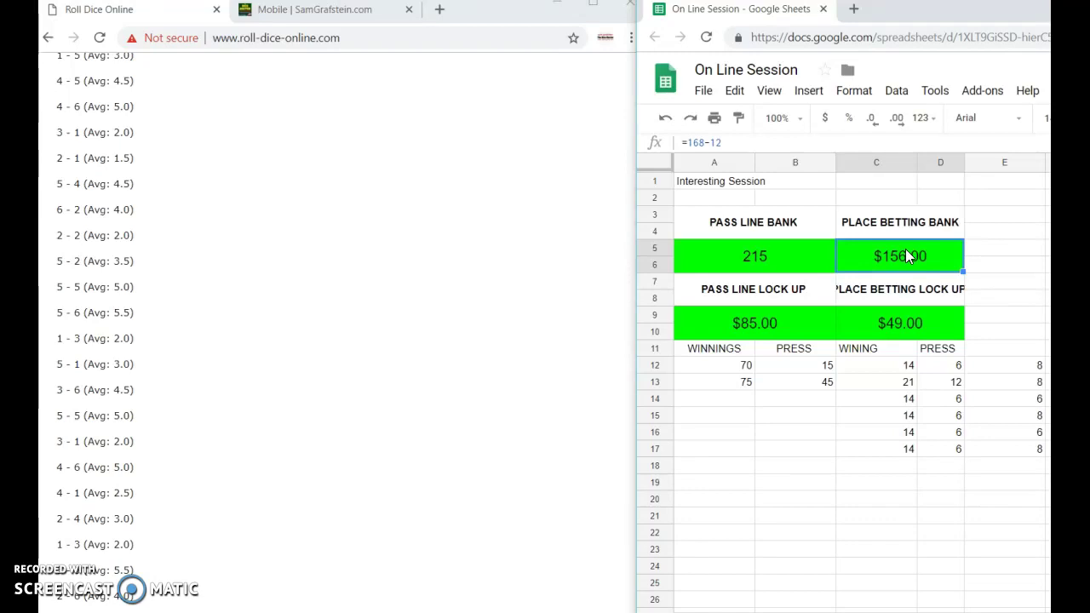
pyautogui.write('=1')
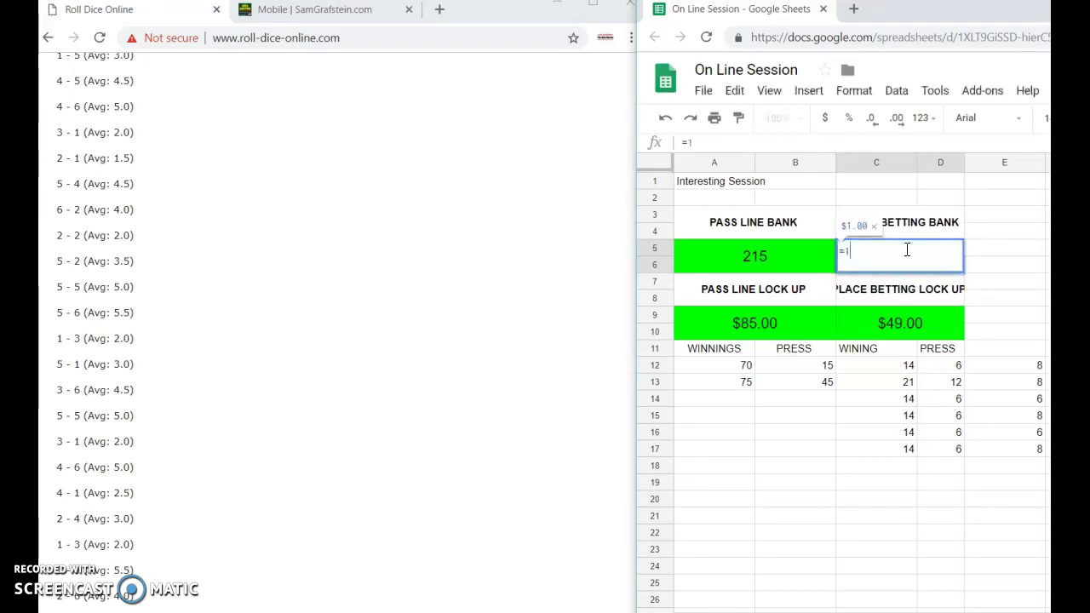
pyautogui.write('56-12')
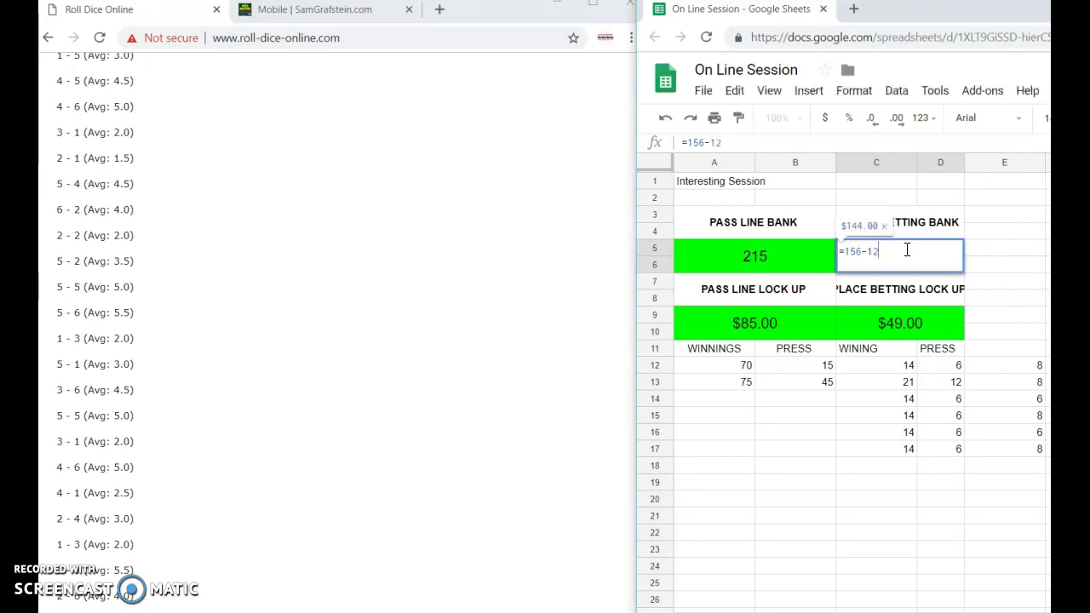
pyautogui.press('Return')
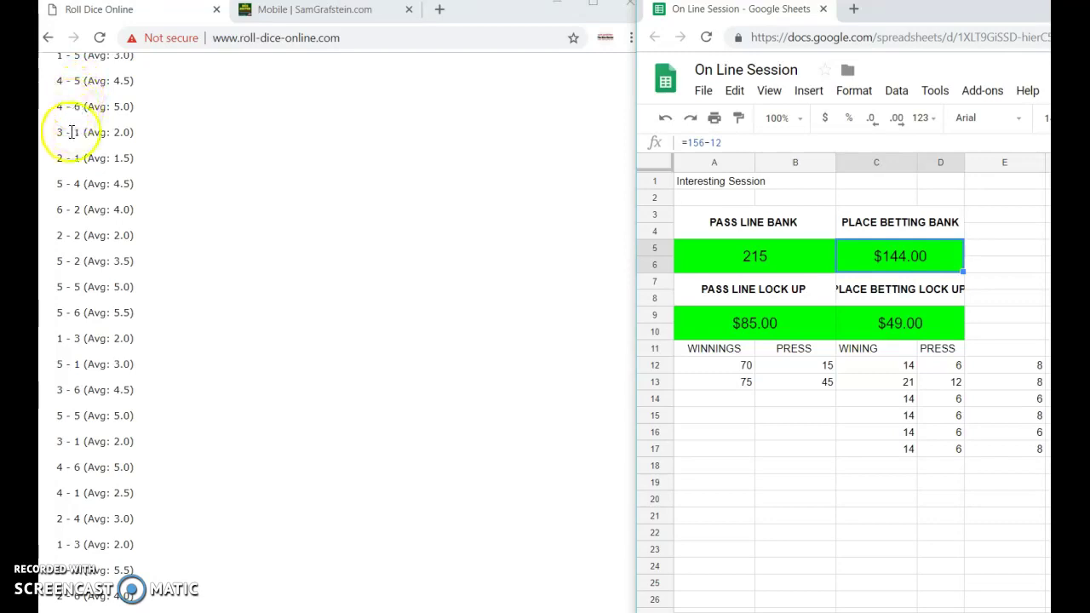
# Follow the dice rolls to the 5 - 4 and record pass line winnings in A14 as =15+15+30+45
pyautogui.click(69, 182)
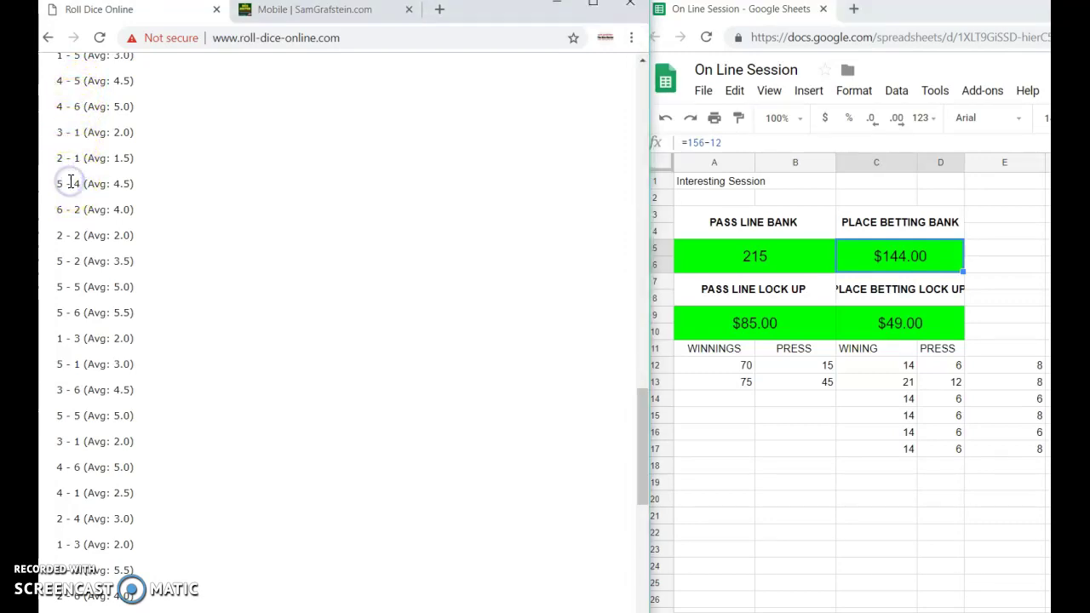
pyautogui.moveTo(646, 420); pyautogui.dragTo(640, 443)
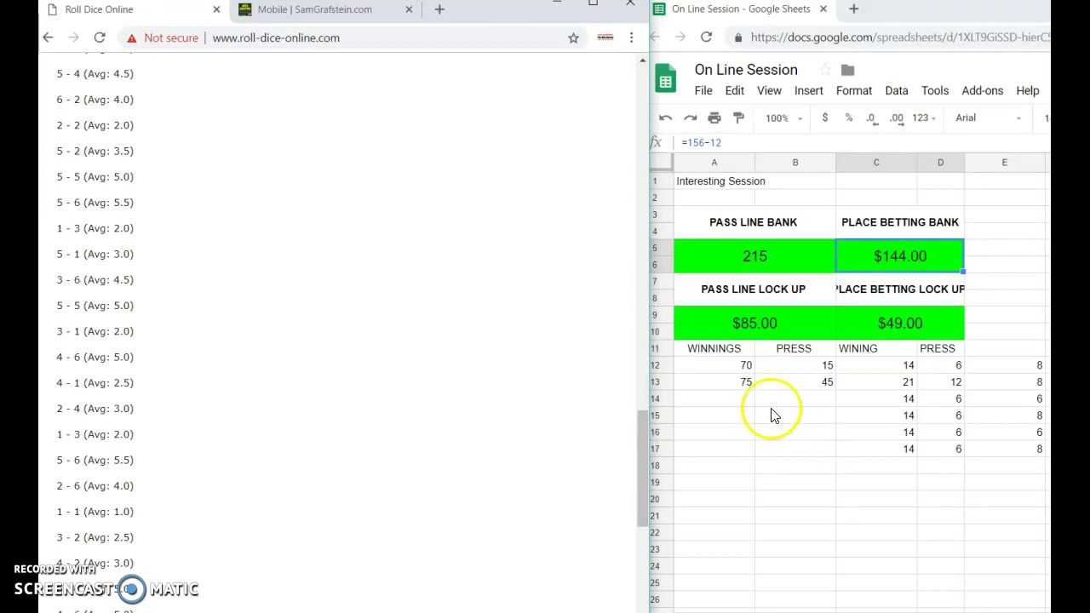
pyautogui.click(742, 398)
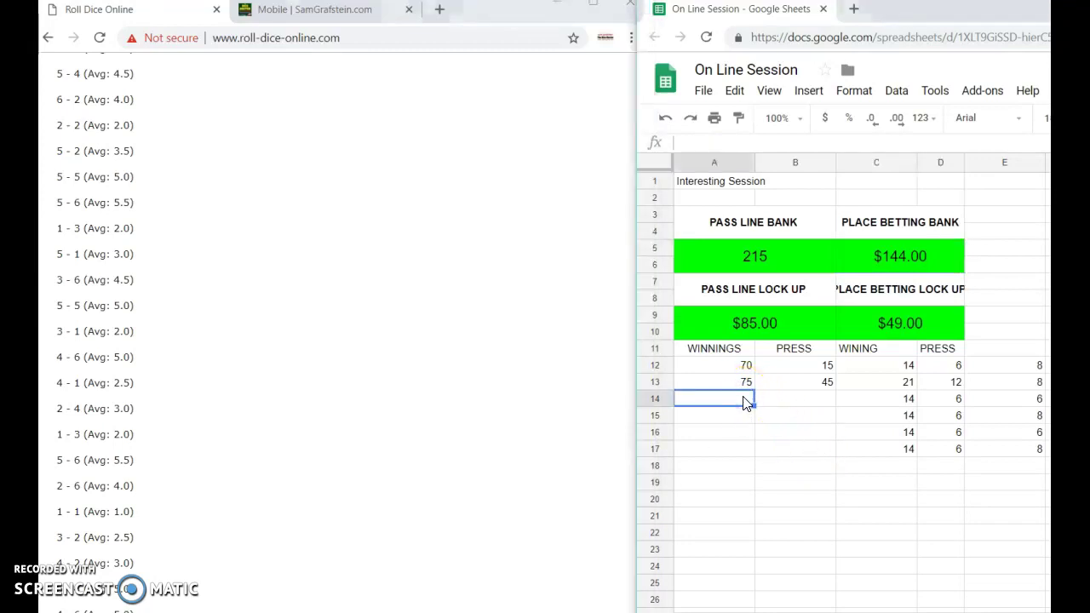
pyautogui.write('=15+15')
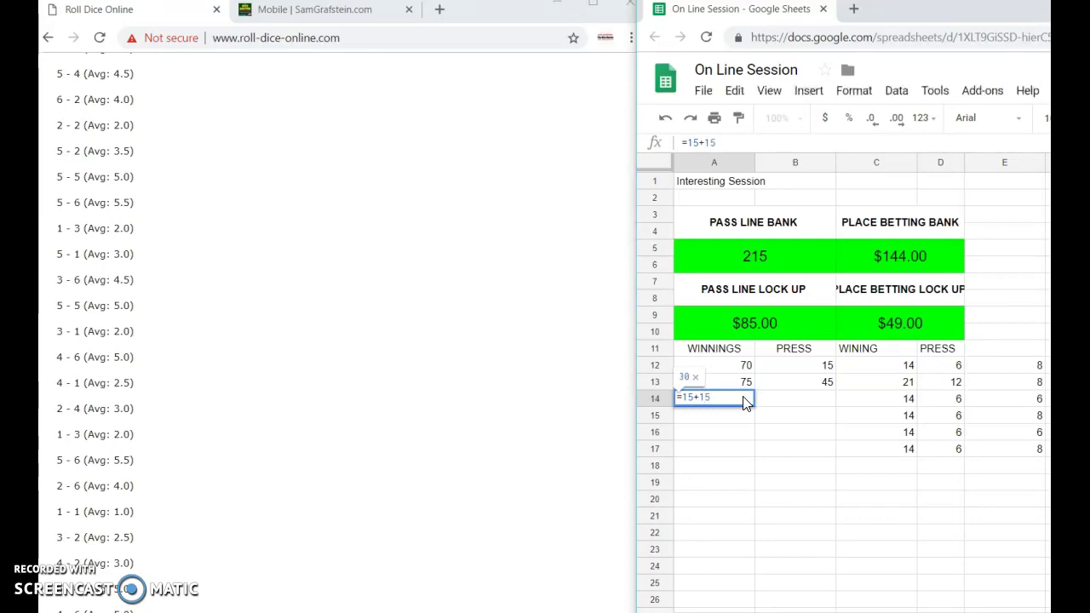
pyautogui.write('+30+')
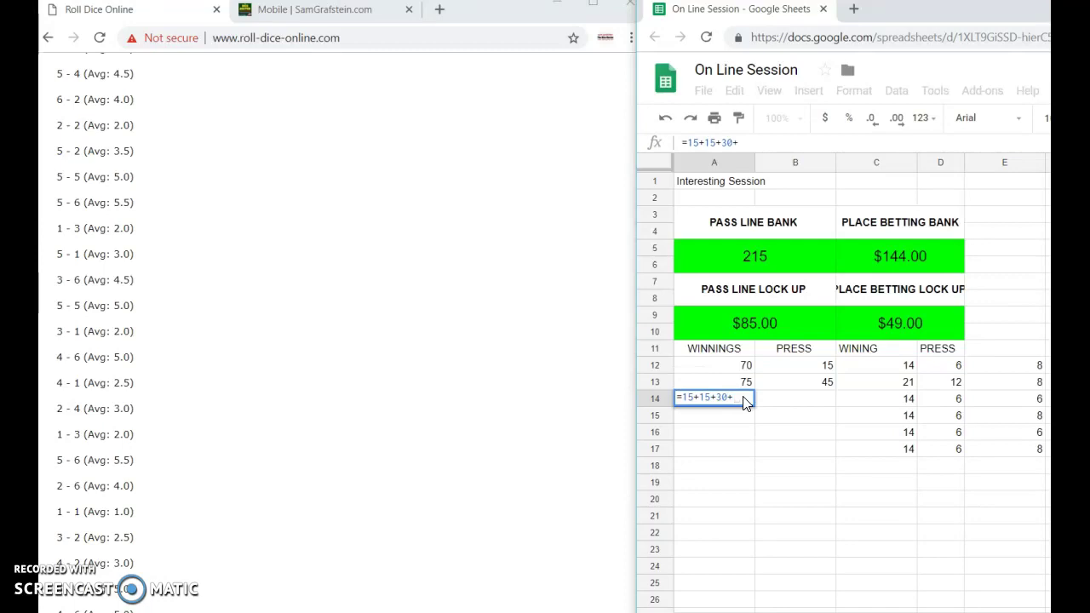
pyautogui.write('45')
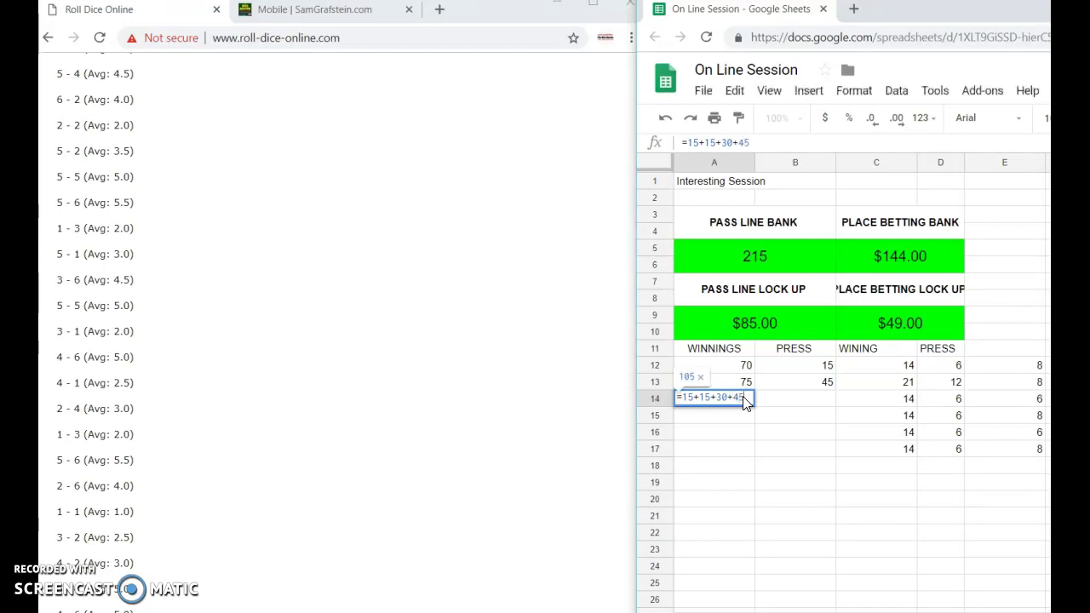
pyautogui.press('Return')
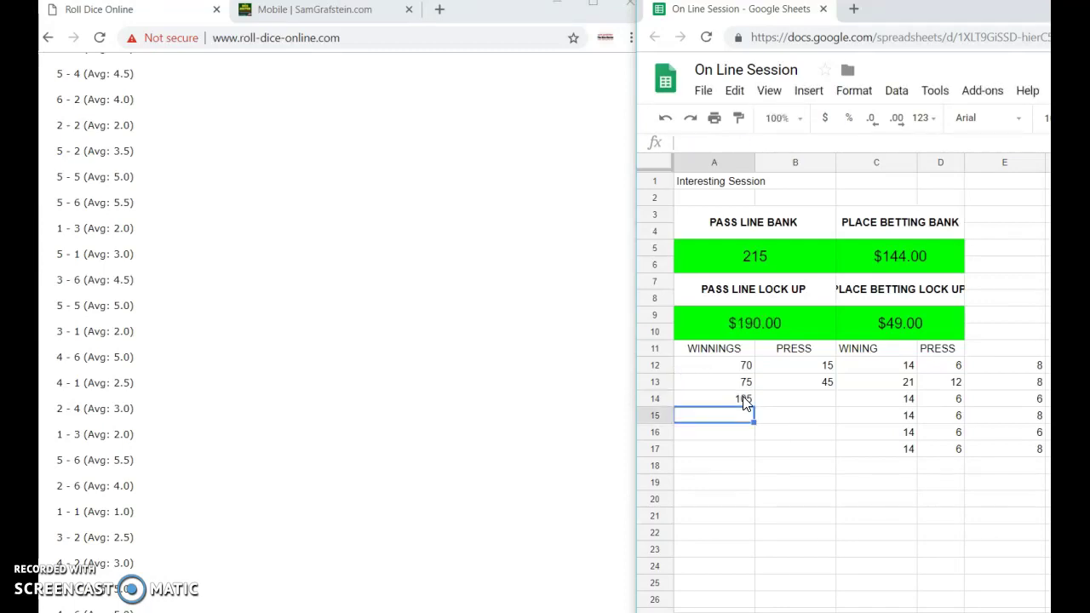
# Enter a pass line press of 25 in B14
pyautogui.click(825, 401)
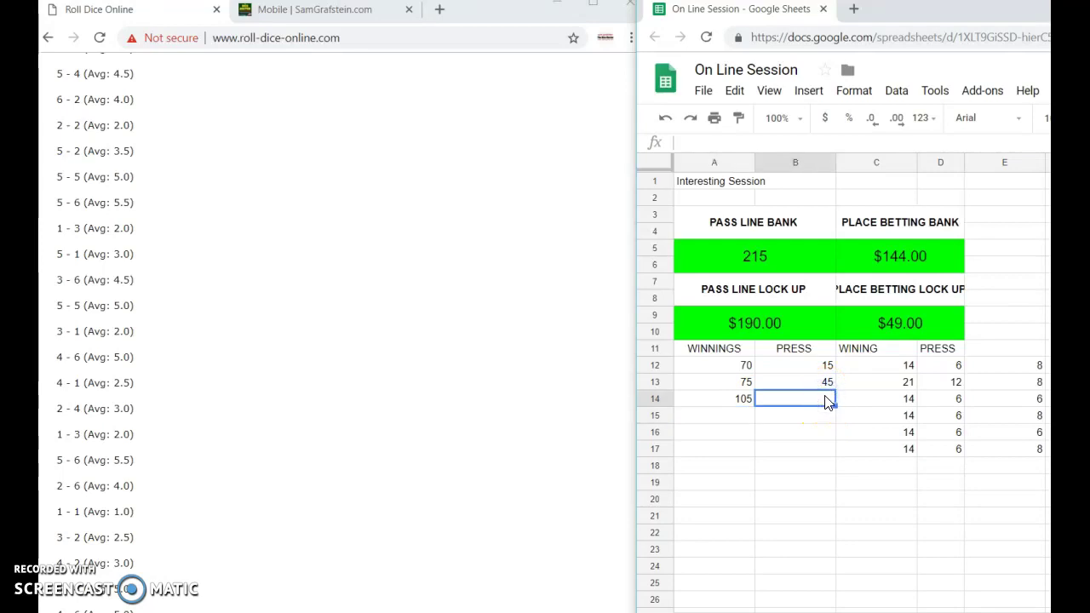
pyautogui.write('25')
pyautogui.press('Return')
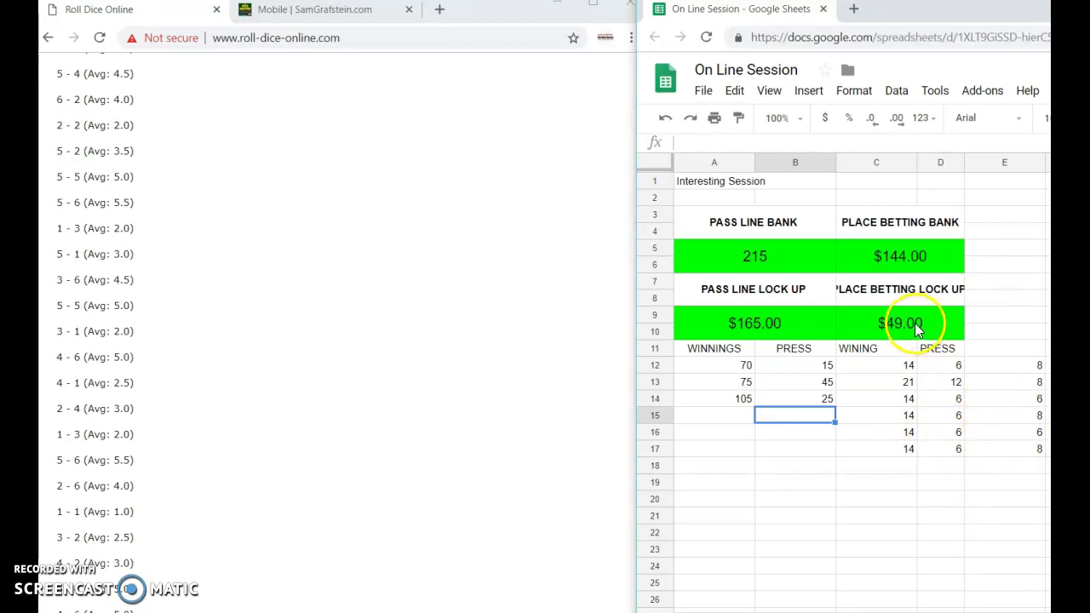
# Record a place bet winning of 18 in C18
pyautogui.click(901, 469)
pyautogui.write('18')
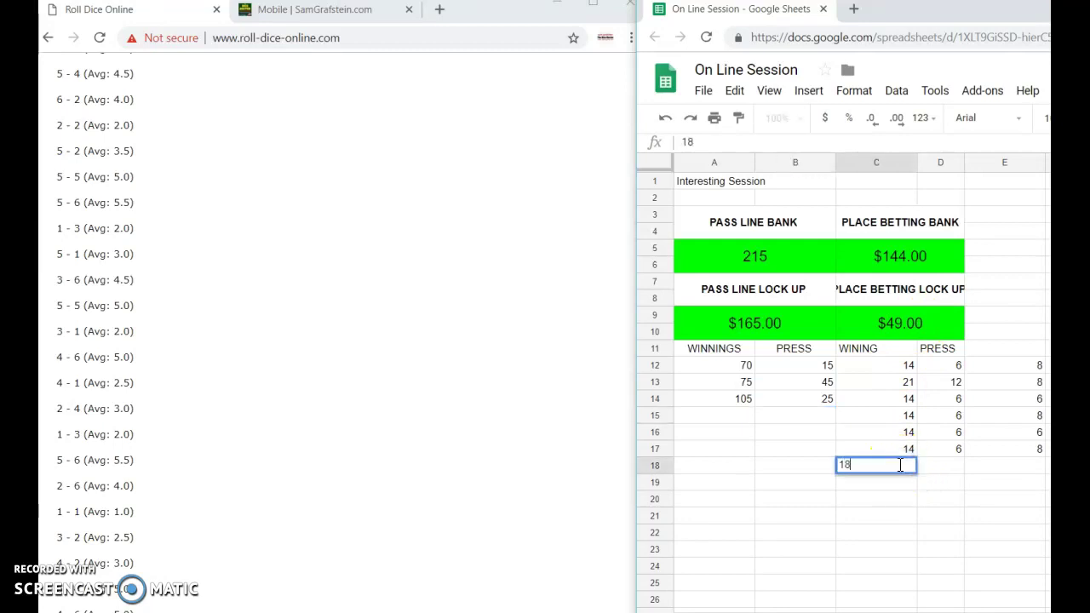
pyautogui.press('Return')
pyautogui.click(633, 337)
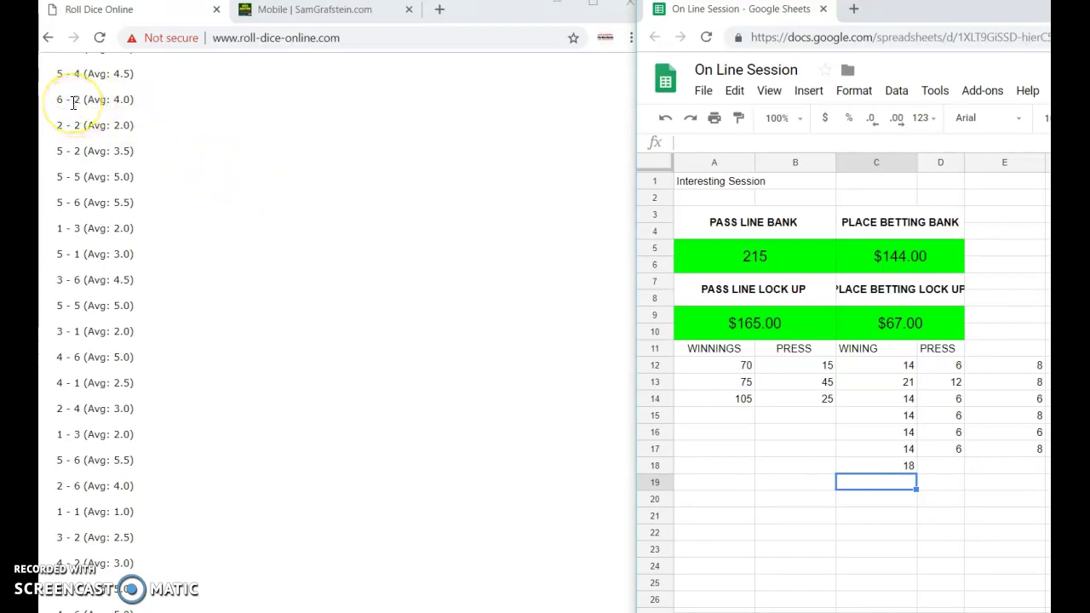
# Change the pass line press in B14 to 75
pyautogui.click(817, 400)
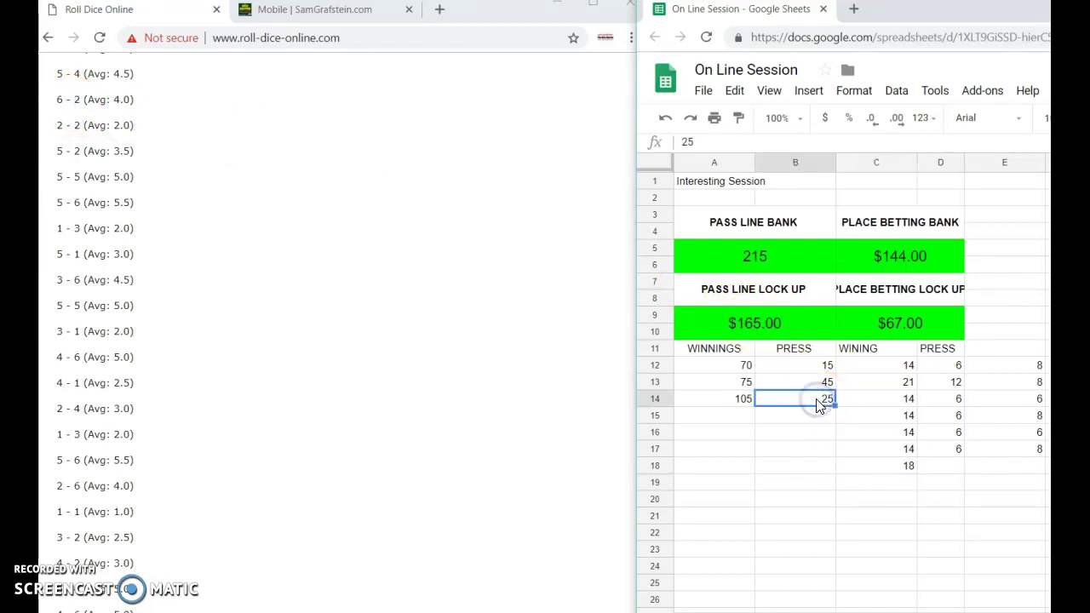
pyautogui.write('75')
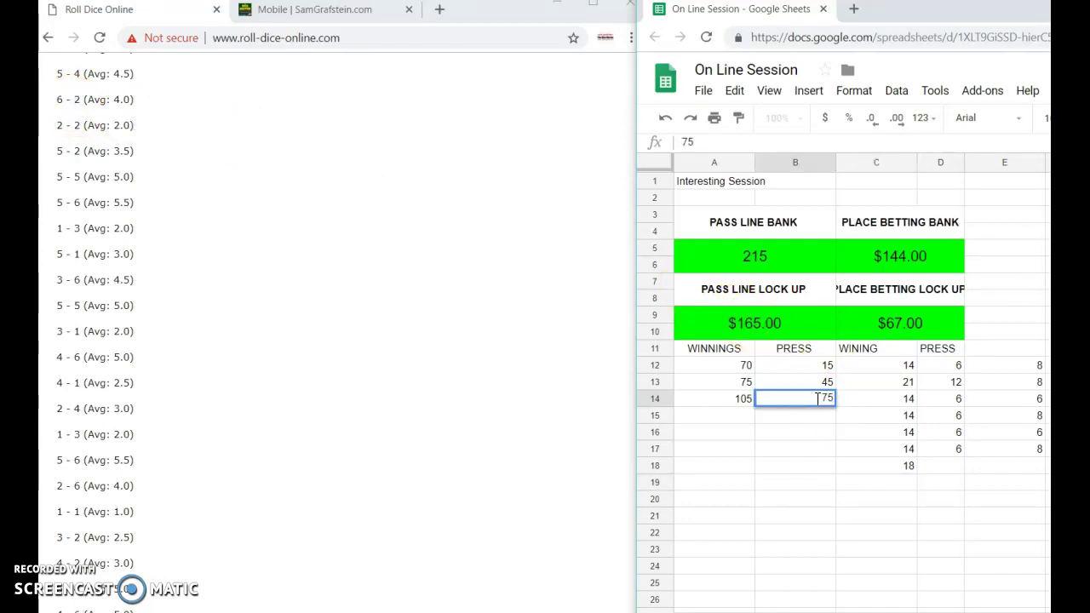
pyautogui.press('Return')
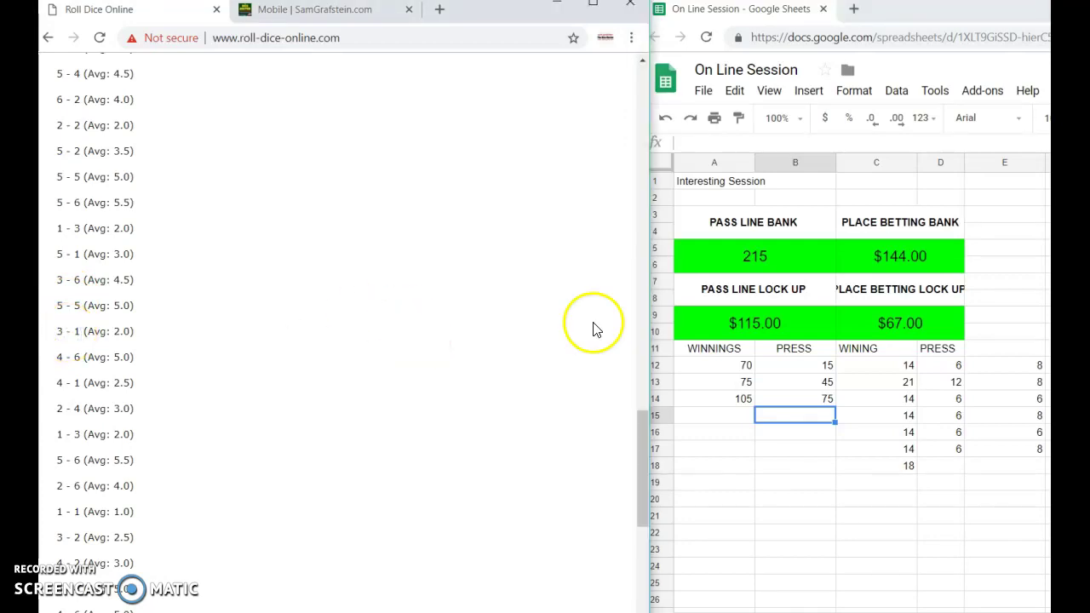
# Follow the dice rolls down to the next 3 - 1 and set the pass line bank to the formula =215-30
pyautogui.moveTo(638, 432); pyautogui.dragTo(648, 486)
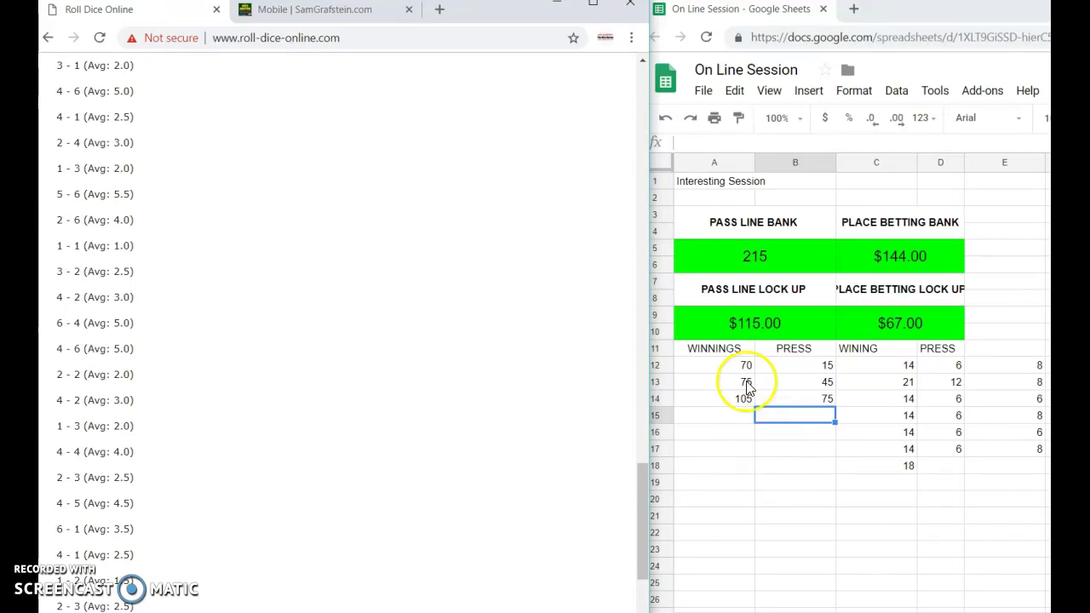
pyautogui.click(756, 257)
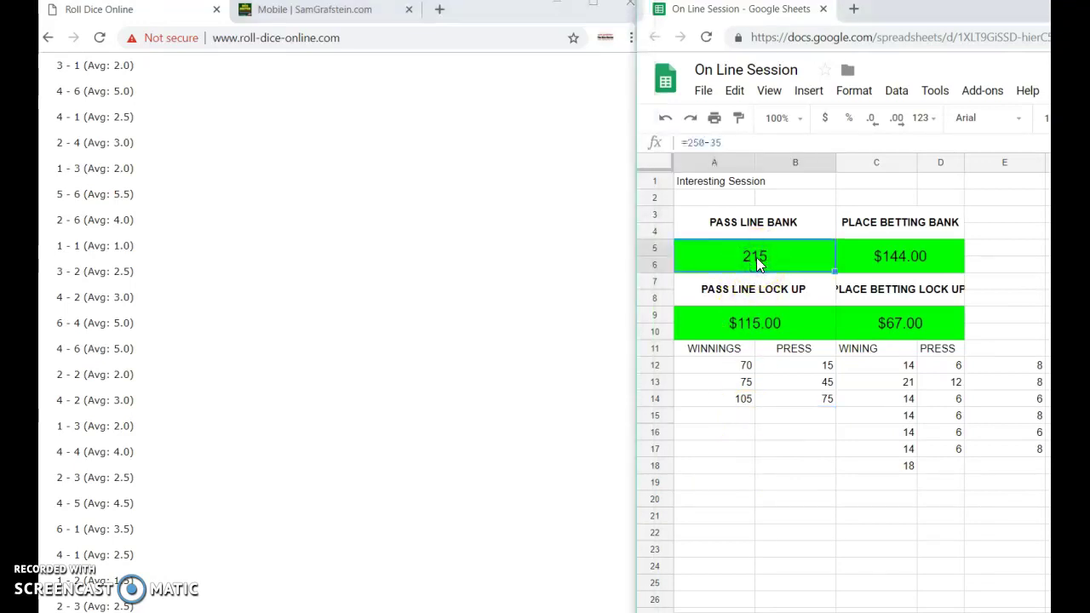
pyautogui.write('=215-3')
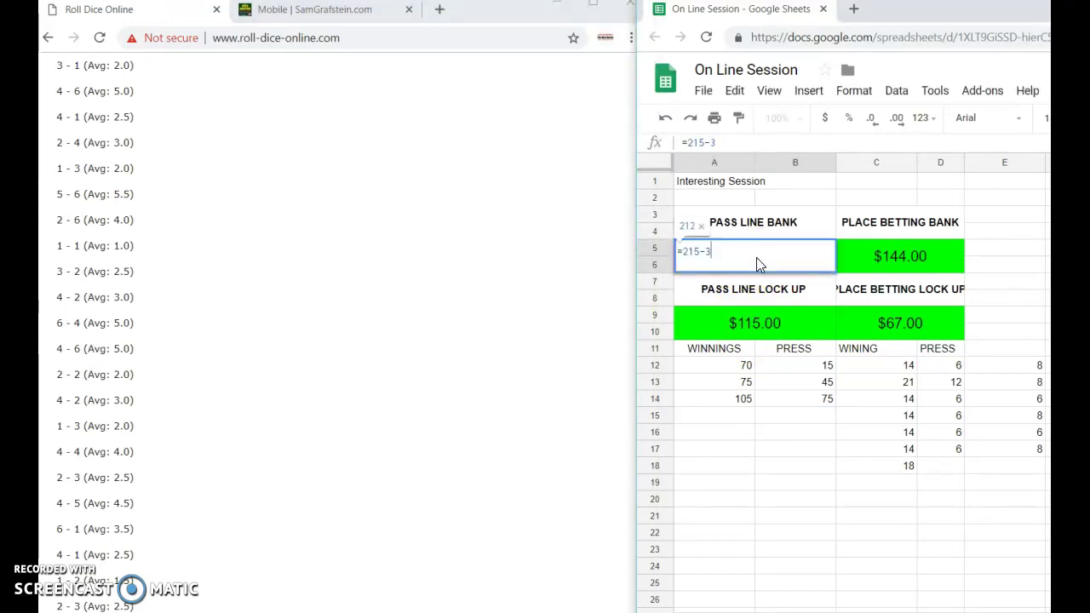
pyautogui.write('0')
pyautogui.press('Return')
# Set the place betting bank to the formula =144-24
pyautogui.click(901, 257)
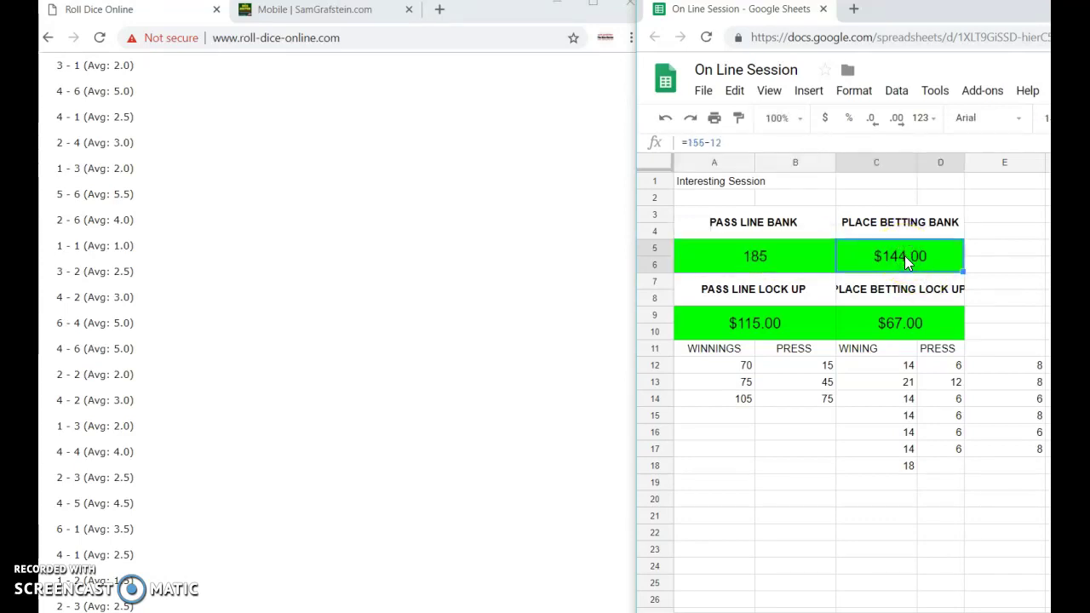
pyautogui.write('=144-')
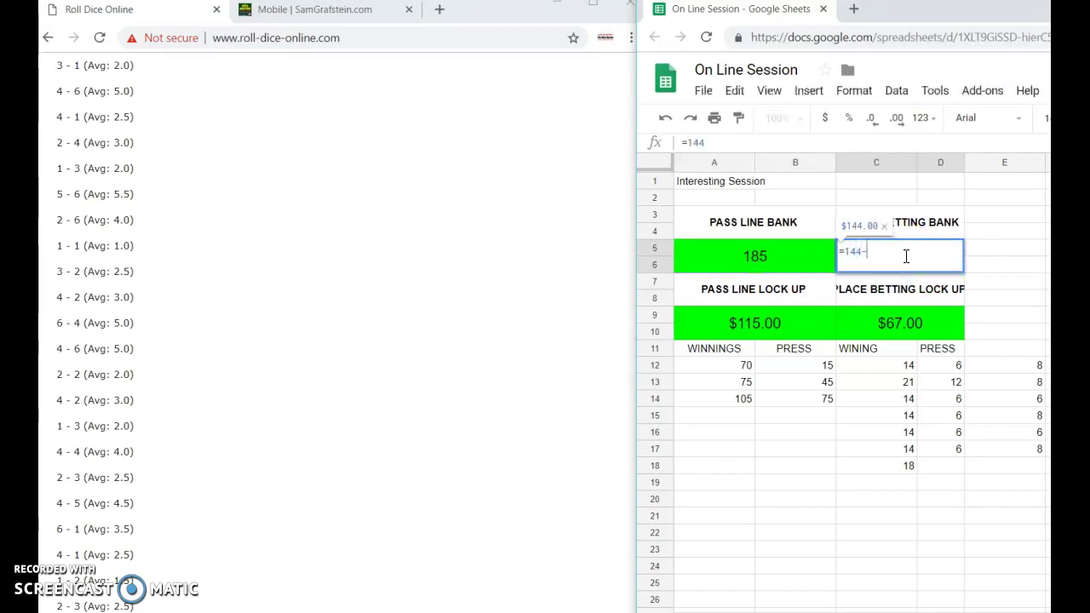
pyautogui.write('24')
pyautogui.press('Return')
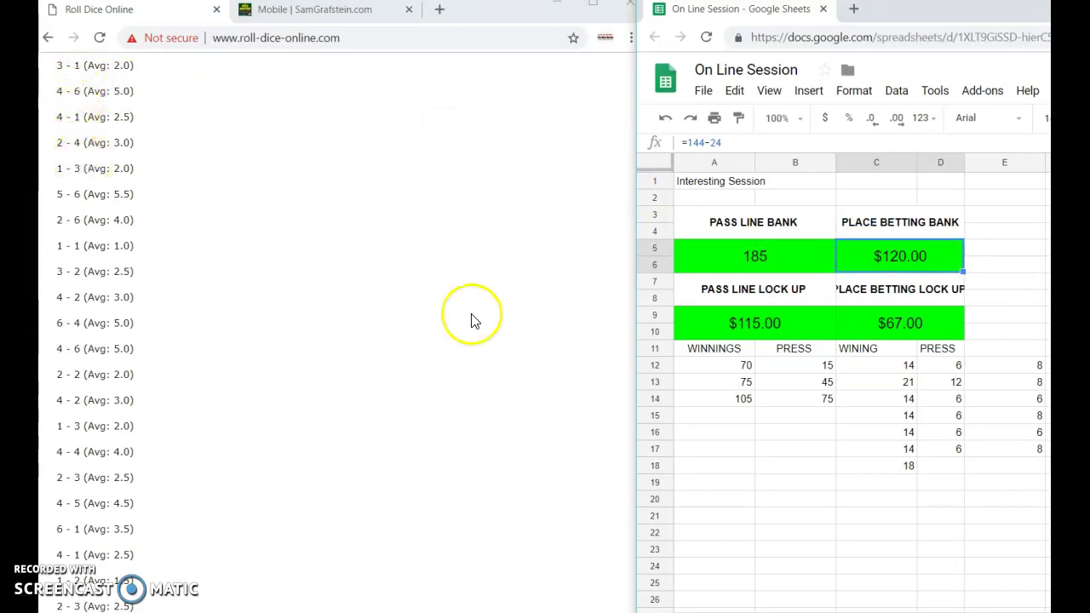
# Record a place bet winning of 14 with a press of 6 on the number 6 in row 19
pyautogui.click(908, 483)
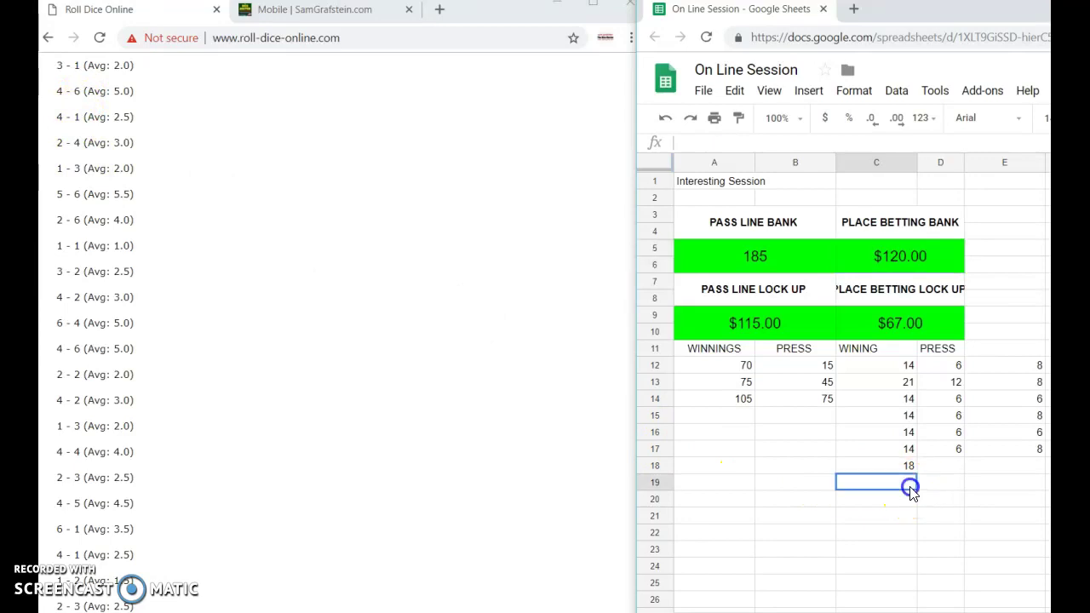
pyautogui.write('14')
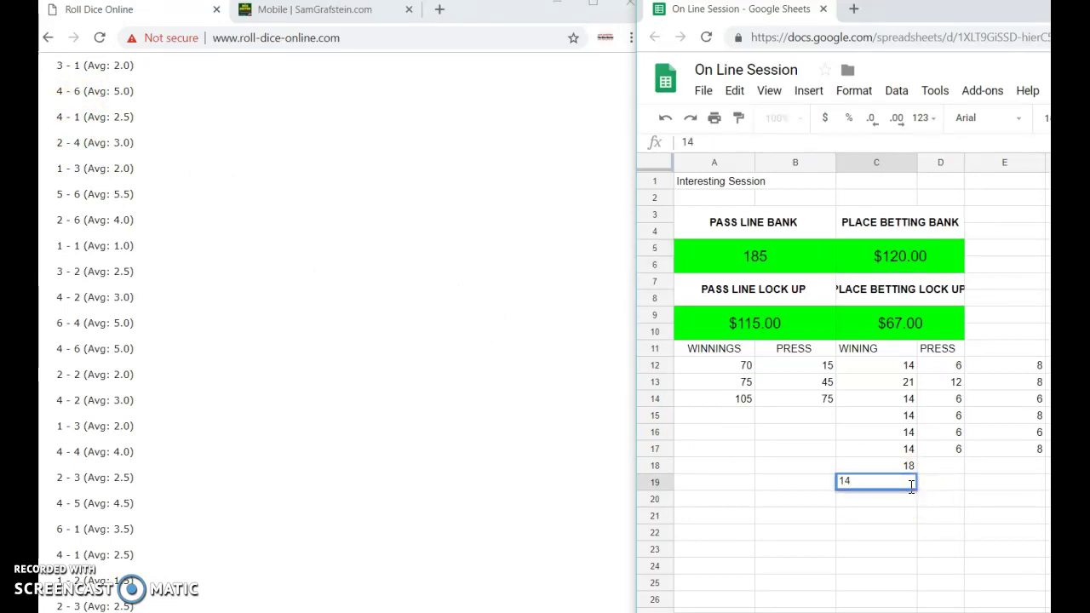
pyautogui.press('Tab')
pyautogui.write('6')
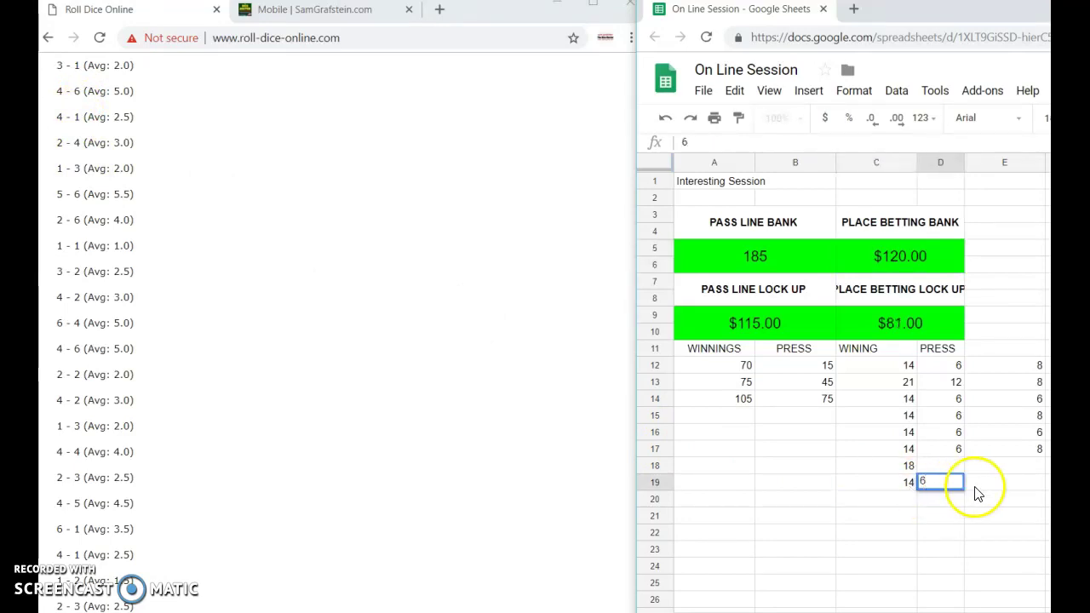
pyautogui.click(1001, 487)
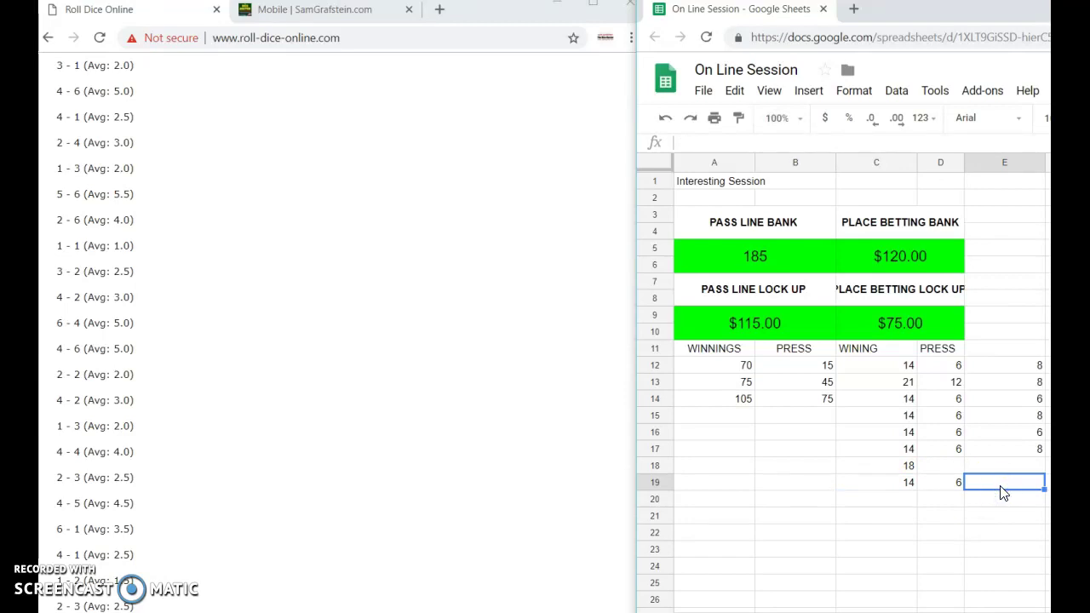
pyautogui.write('6')
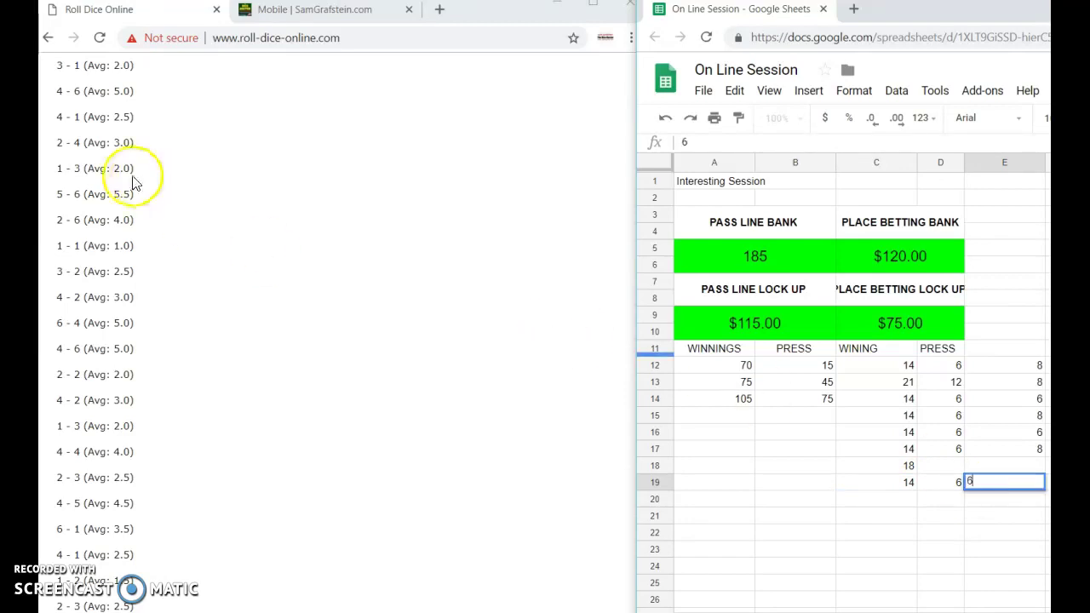
# Follow the rolls past 1 - 3 and record pass line winnings of =10+10+20+40 in A15 with a press of 15 in B15
pyautogui.click(71, 169)
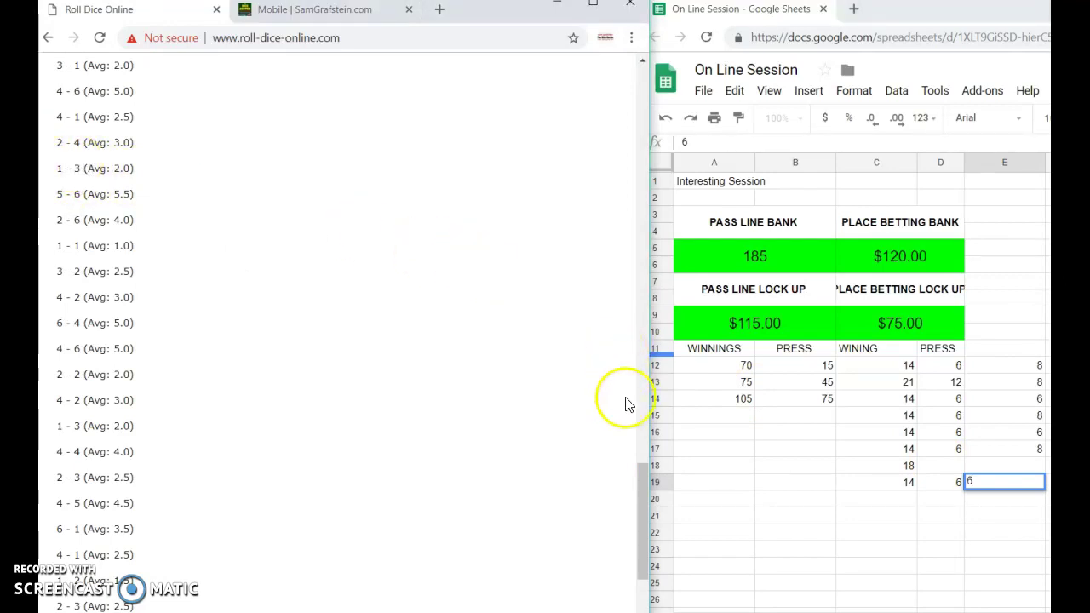
pyautogui.moveTo(642, 475); pyautogui.dragTo(646, 500)
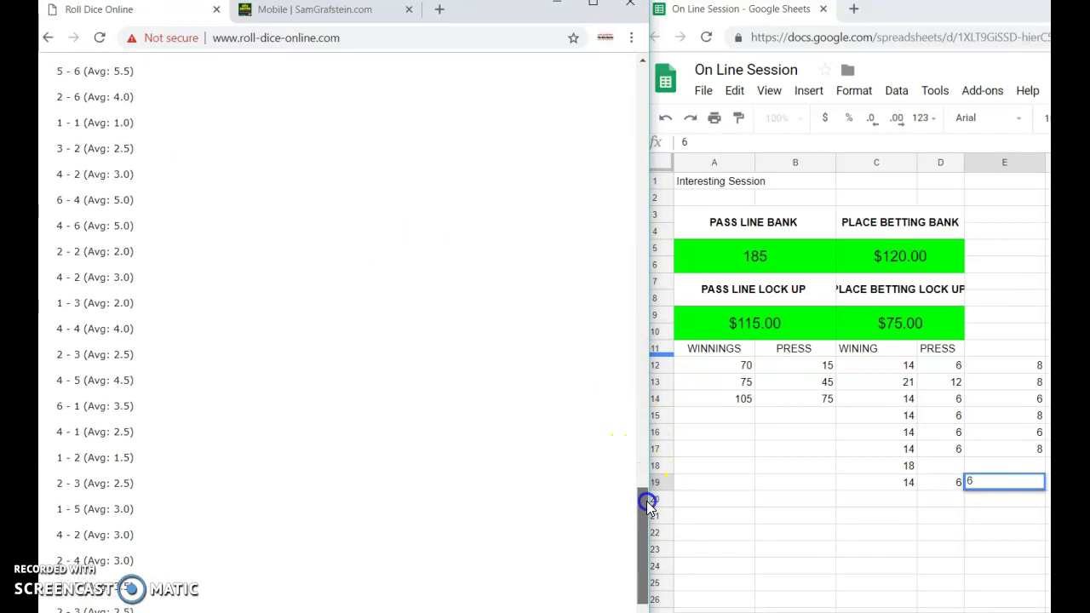
pyautogui.click(743, 421)
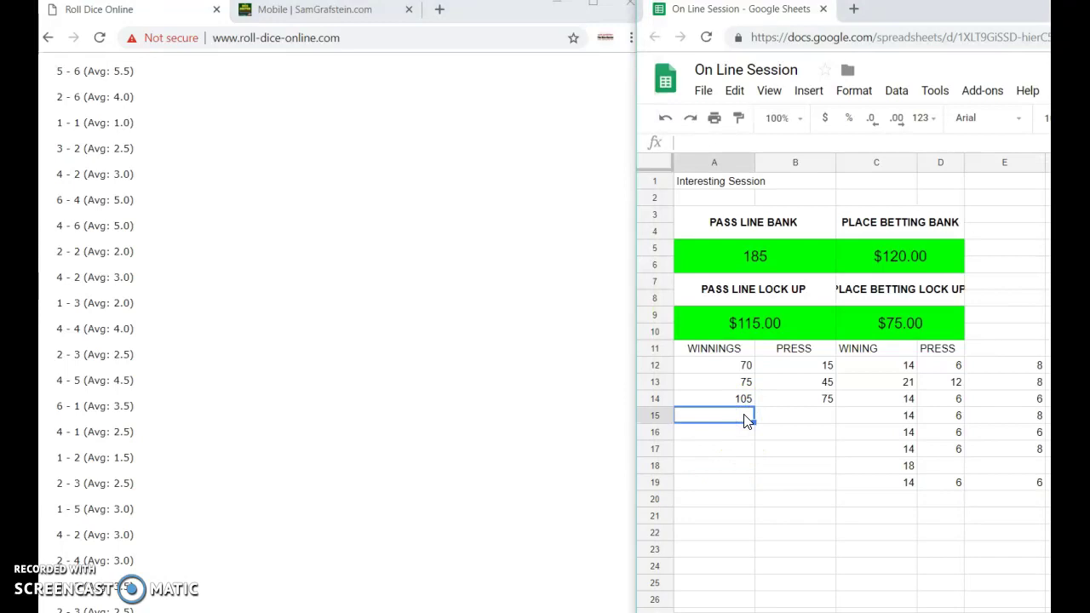
pyautogui.write('=10+10+20')
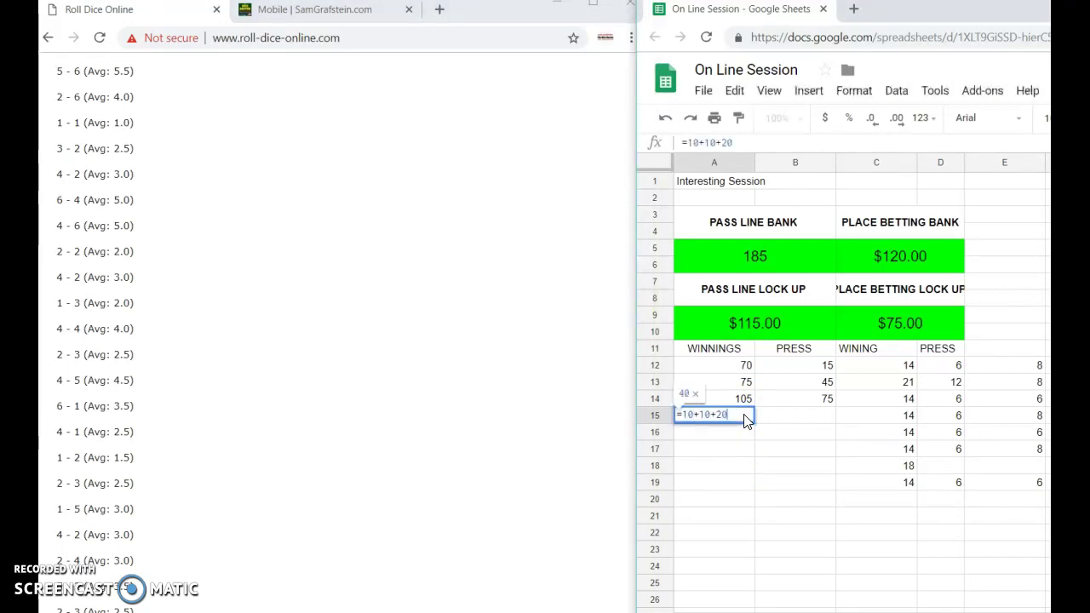
pyautogui.write('+40')
pyautogui.press('Return')
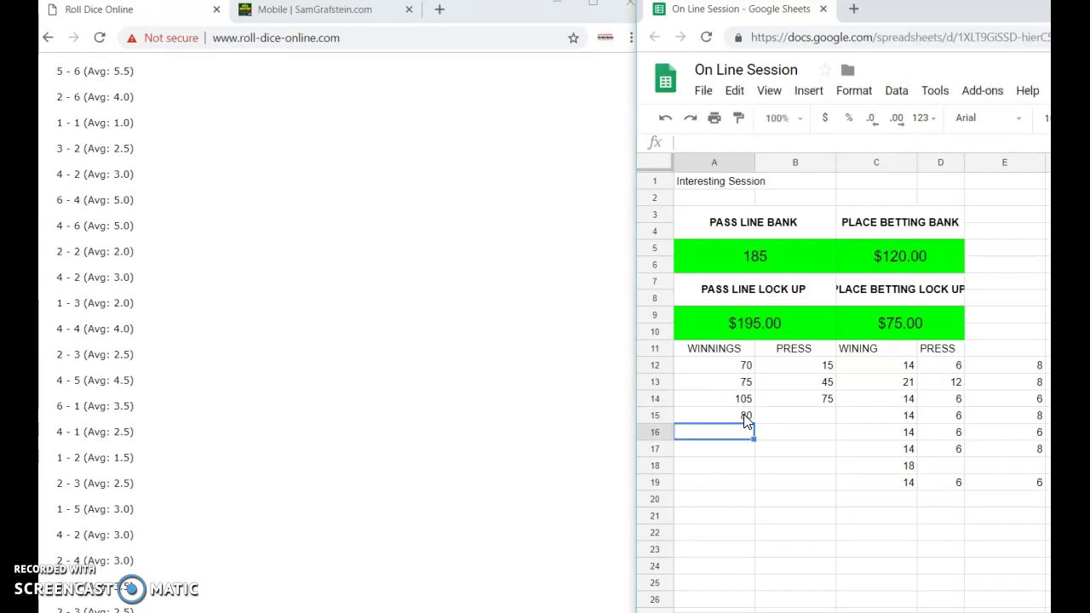
pyautogui.click(804, 419)
pyautogui.write('15')
pyautogui.press('Return')
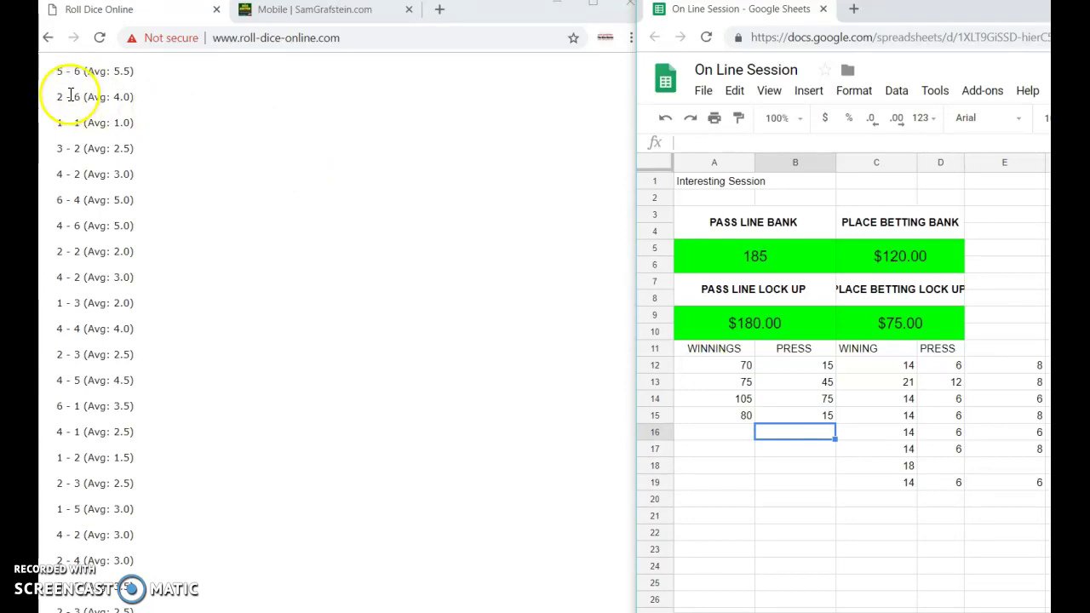
# Record a place bet winning of 14 with a press of 6 on the number 8 in row 20
pyautogui.click(891, 502)
pyautogui.write('14')
pyautogui.press('Tab')
pyautogui.write('6')
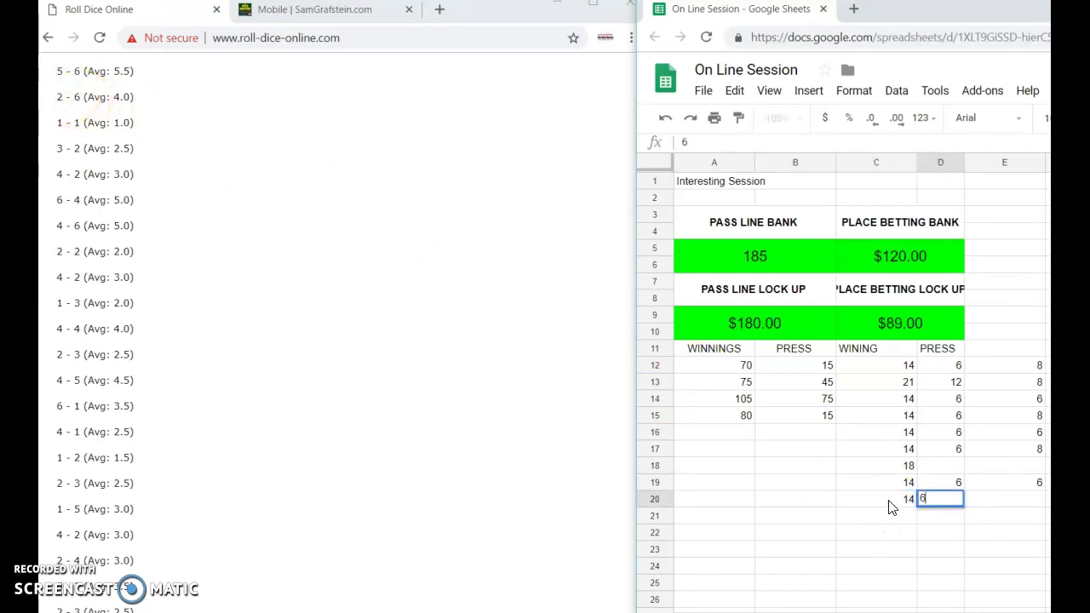
pyautogui.press('Tab')
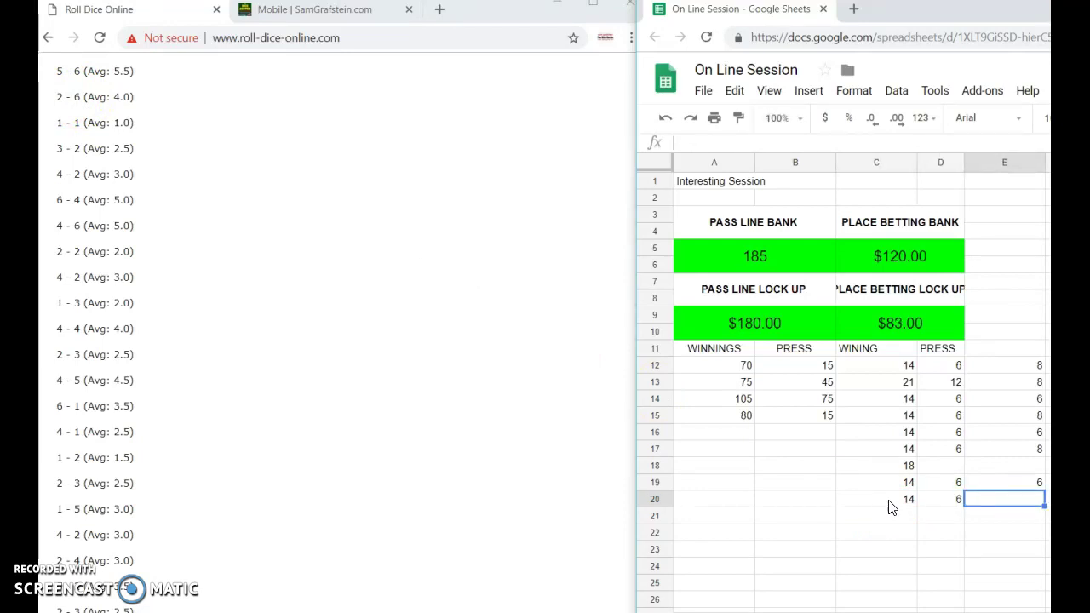
pyautogui.write('8')
# Record a place bet winning of 21 with a press of 12 on the number 6 in row 21
pyautogui.click(891, 517)
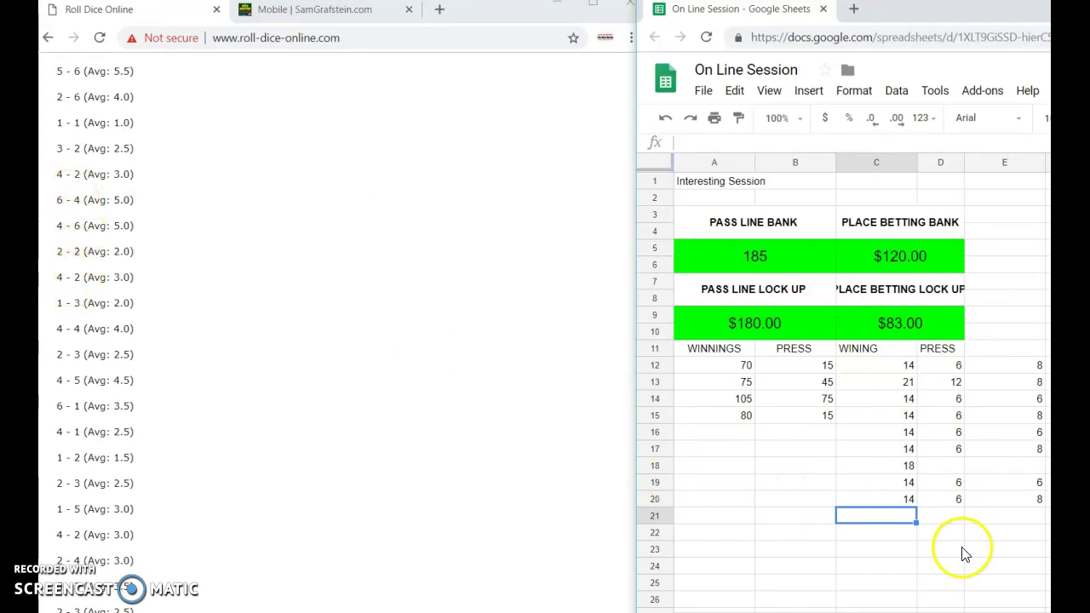
pyautogui.write('21')
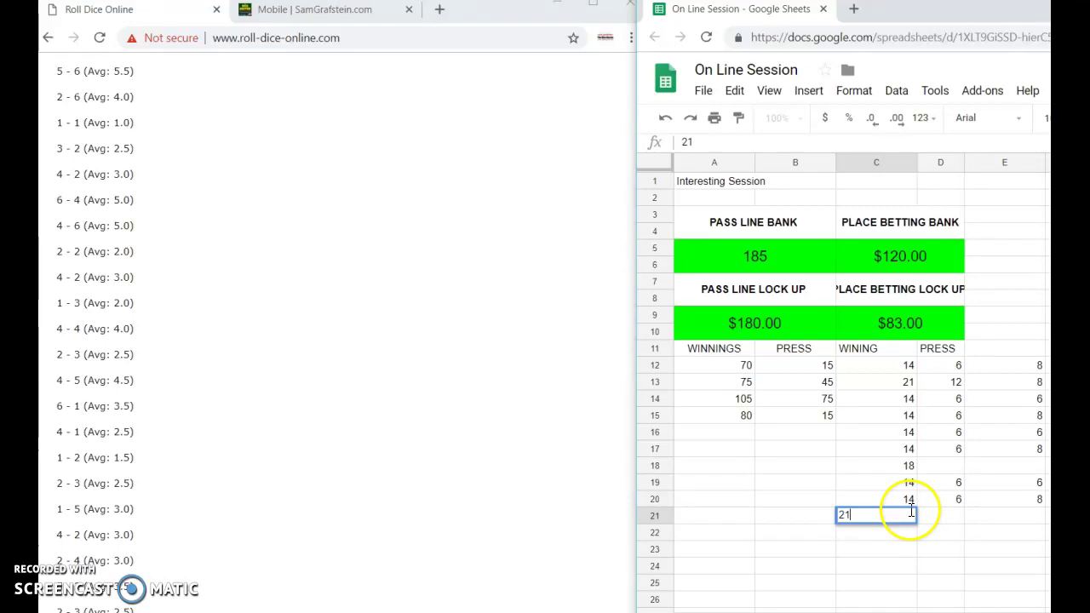
pyautogui.press('Tab')
pyautogui.write('12')
pyautogui.press('Tab')
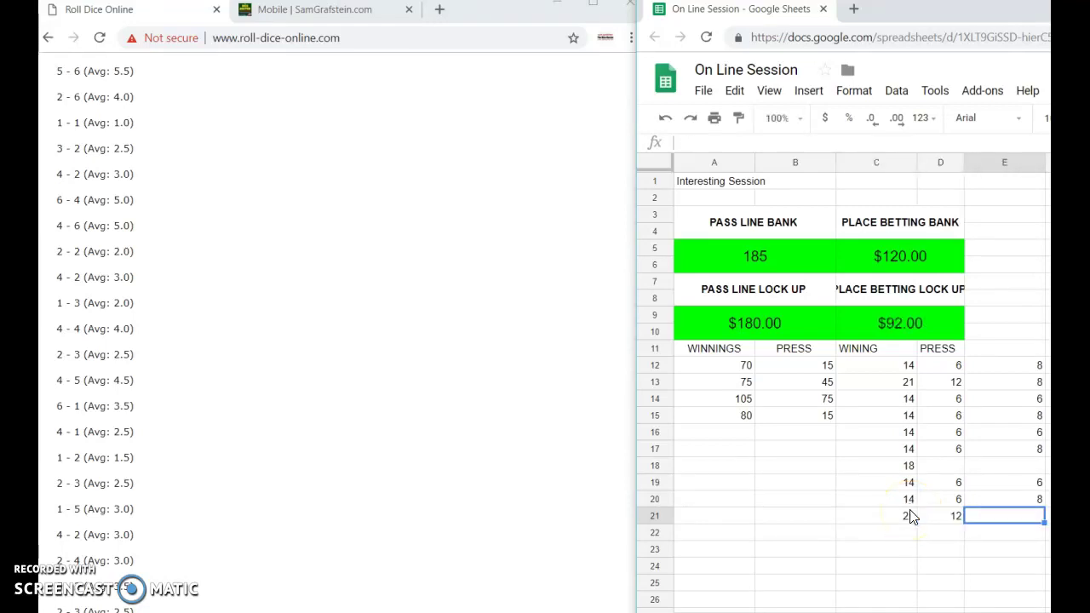
pyautogui.write('6')
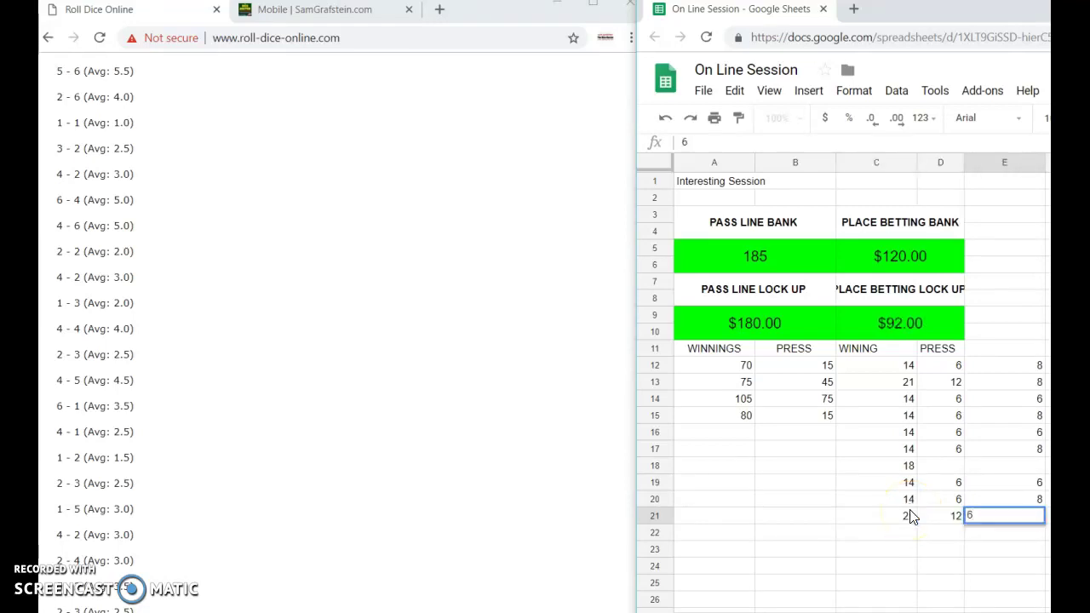
pyautogui.press('Return')
# Correct the place bet number in E20 to 6
pyautogui.click(1040, 503)
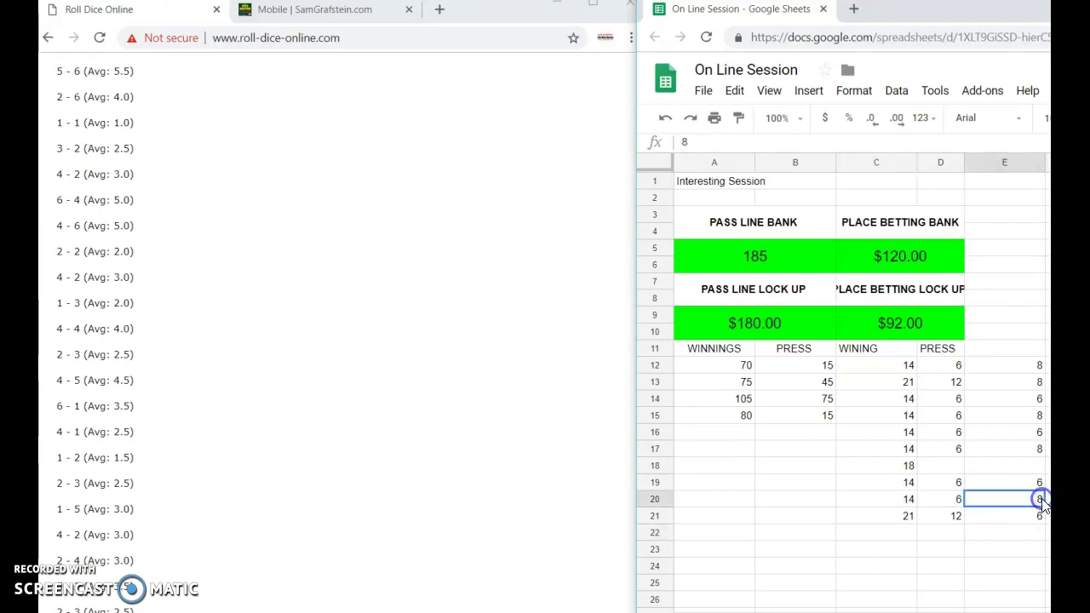
pyautogui.write('6')
pyautogui.press('Return')
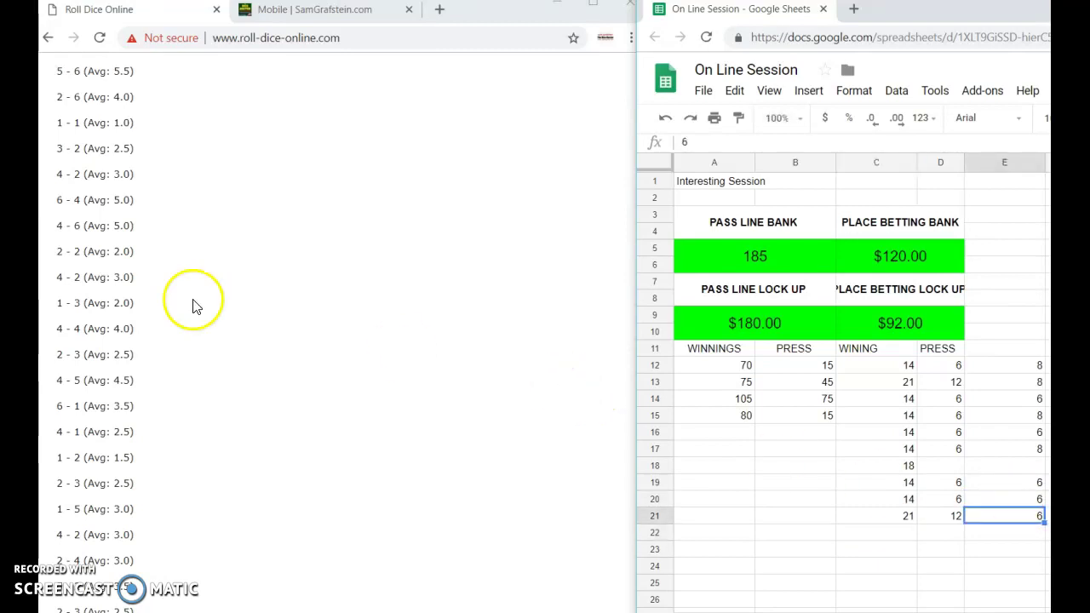
# Follow the rolls from 4 - 4 to 1 - 5 and record a place bet winning of 30 in C22
pyautogui.click(74, 328)
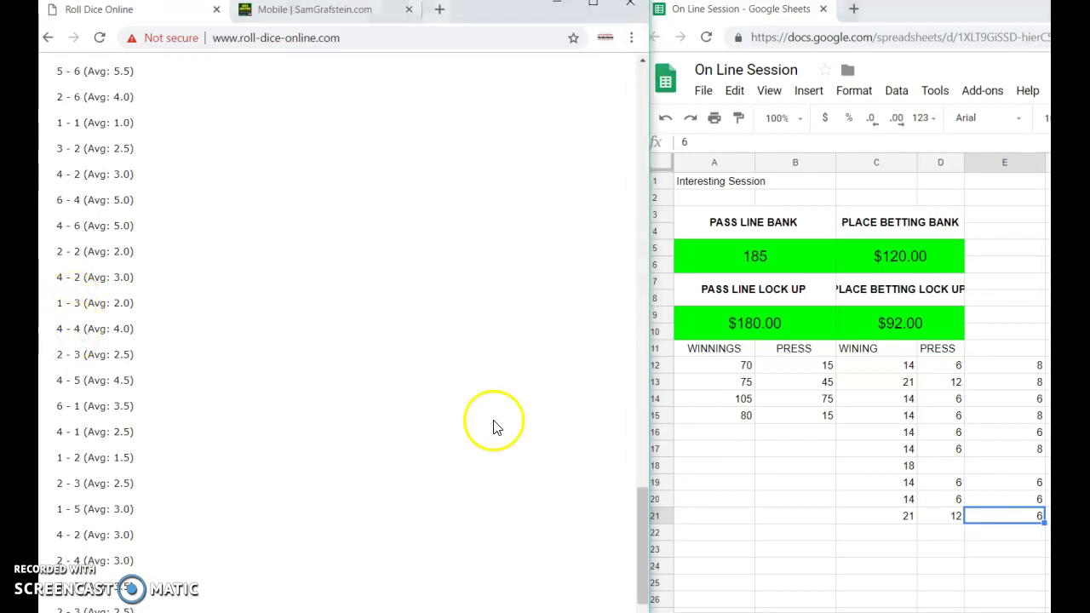
pyautogui.click(739, 434)
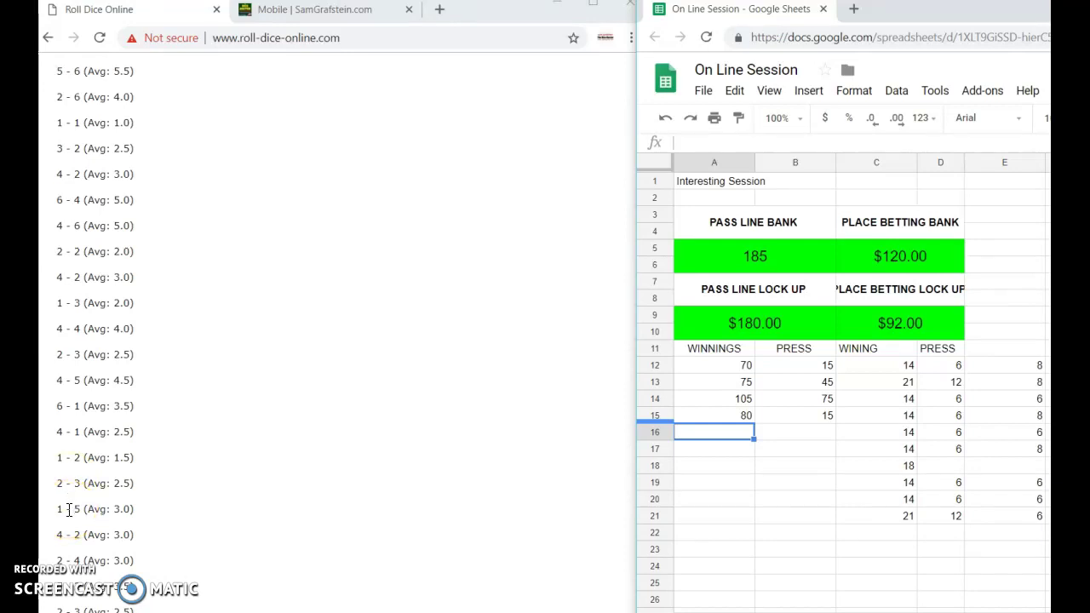
pyautogui.click(890, 534)
pyautogui.write('30')
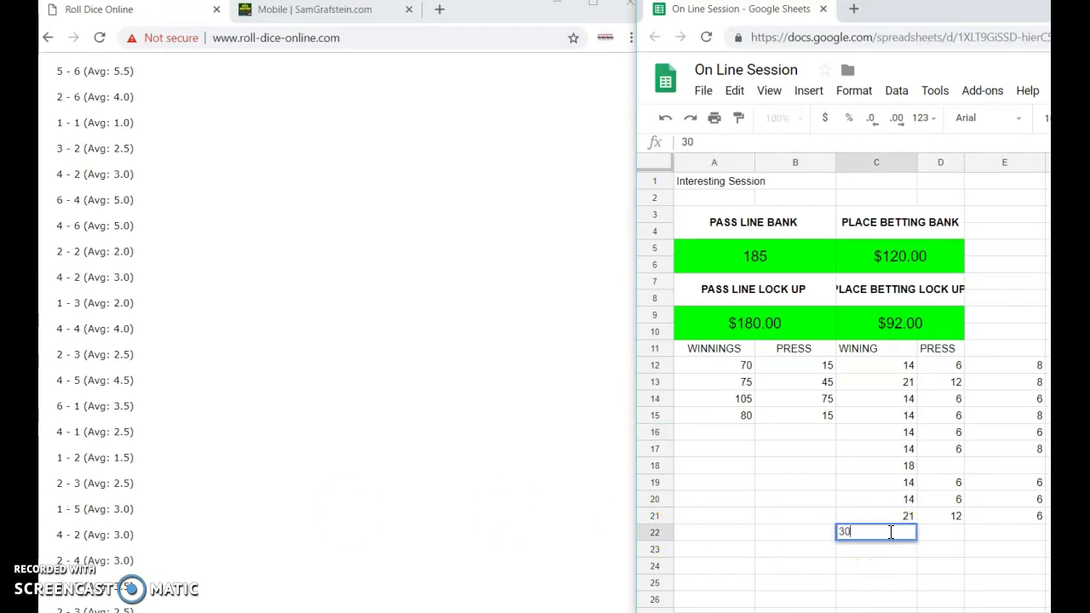
pyautogui.press('Return')
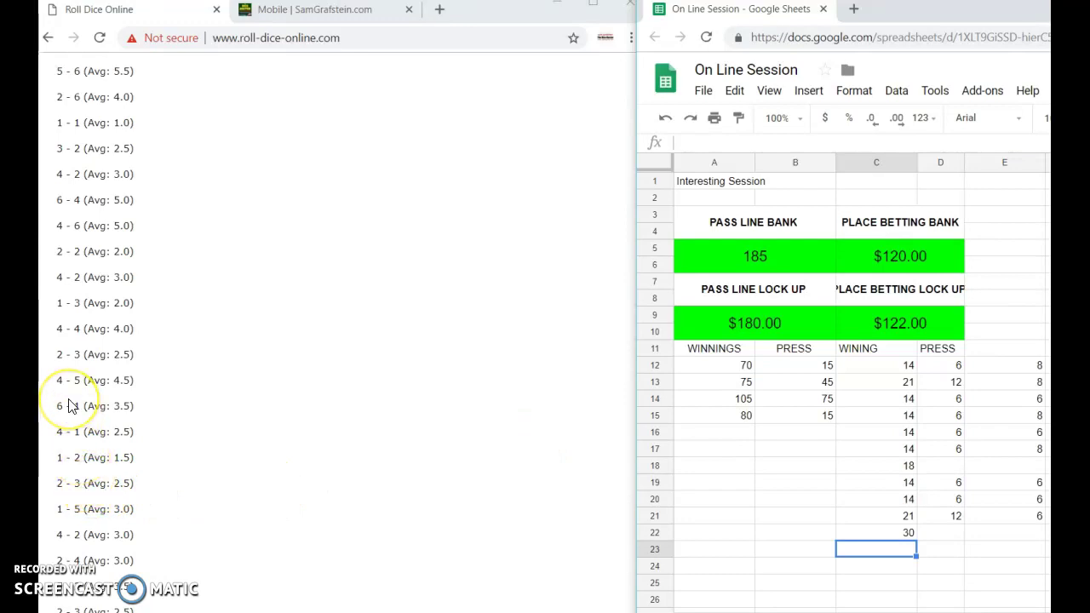
# Check the rolls 1 - 5 and 4 - 2, and record pass line winnings of 120 in A16 with a press of 75 in B16
pyautogui.click(73, 509)
pyautogui.click(73, 528)
pyautogui.click(72, 535)
pyautogui.click(721, 435)
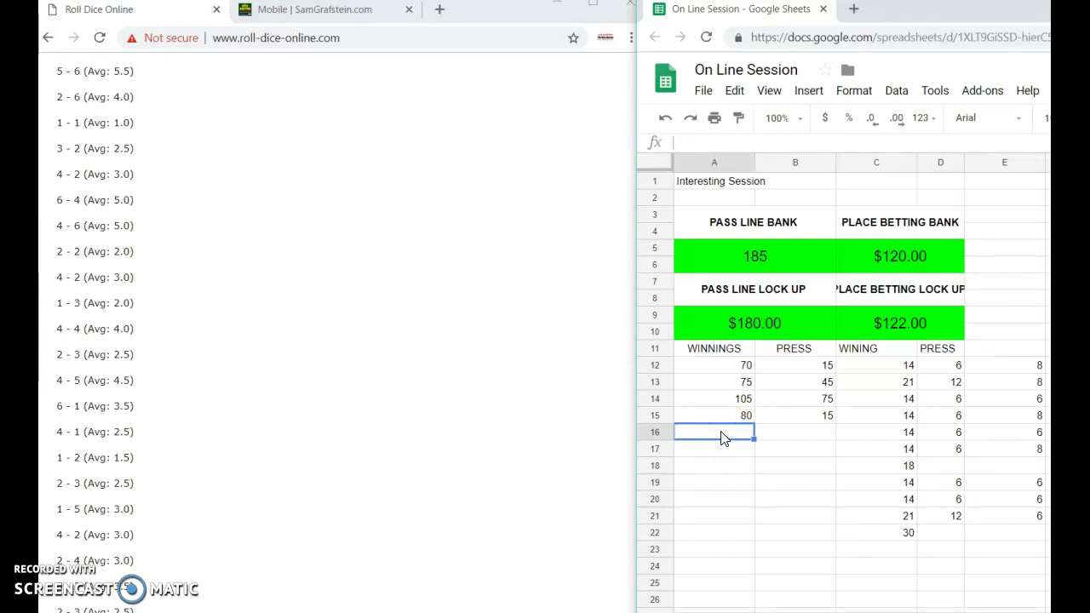
pyautogui.write('120')
pyautogui.press('Tab')
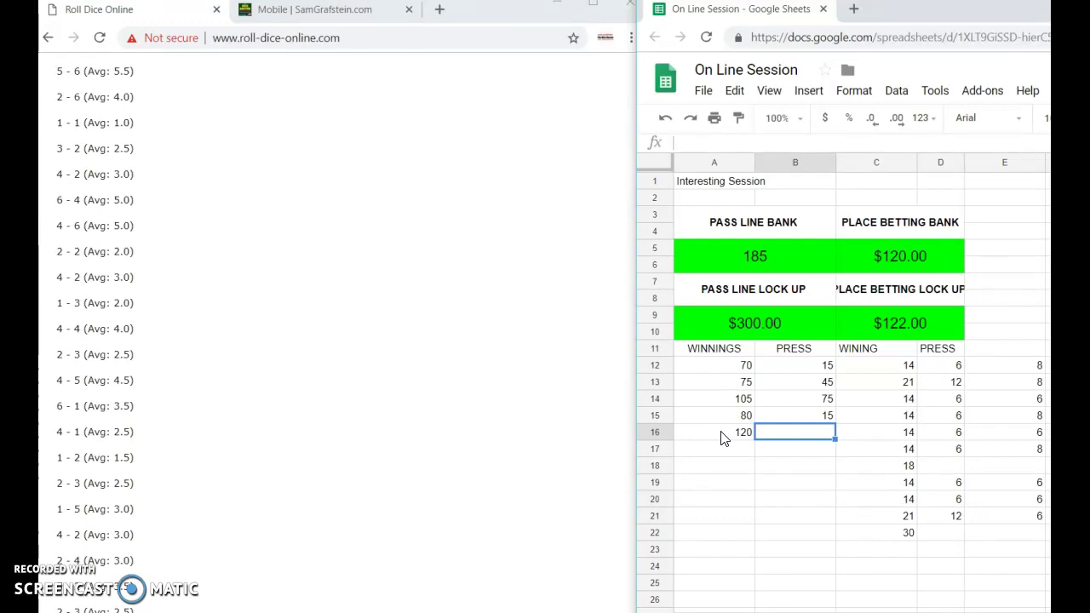
pyautogui.write('75')
pyautogui.press('Return')
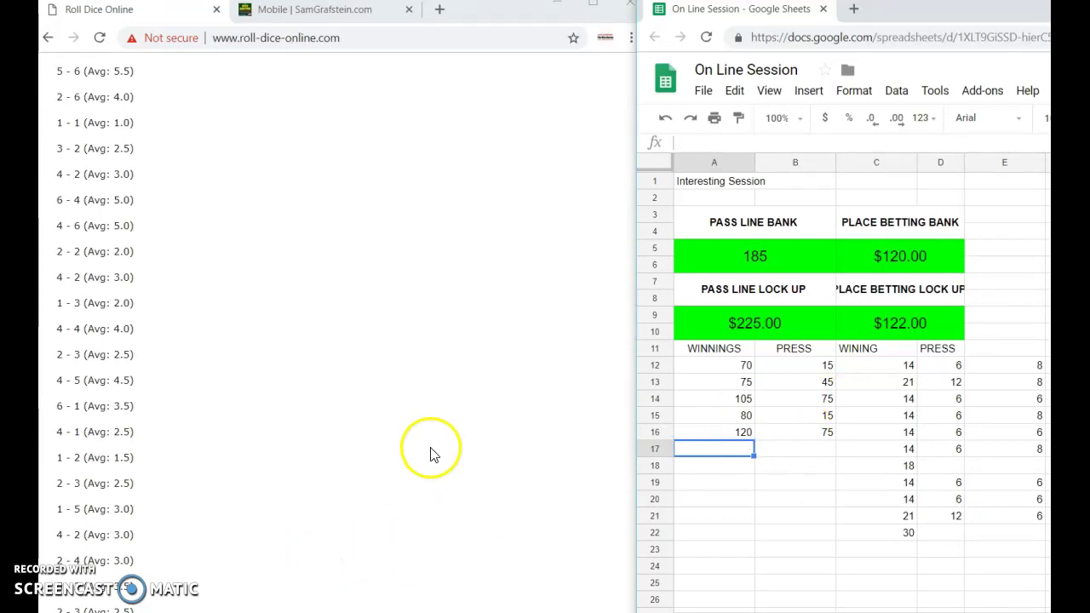
# Review the remaining dice rolls to the end of the results and return to the dice roll settings
pyautogui.click(552, 440)
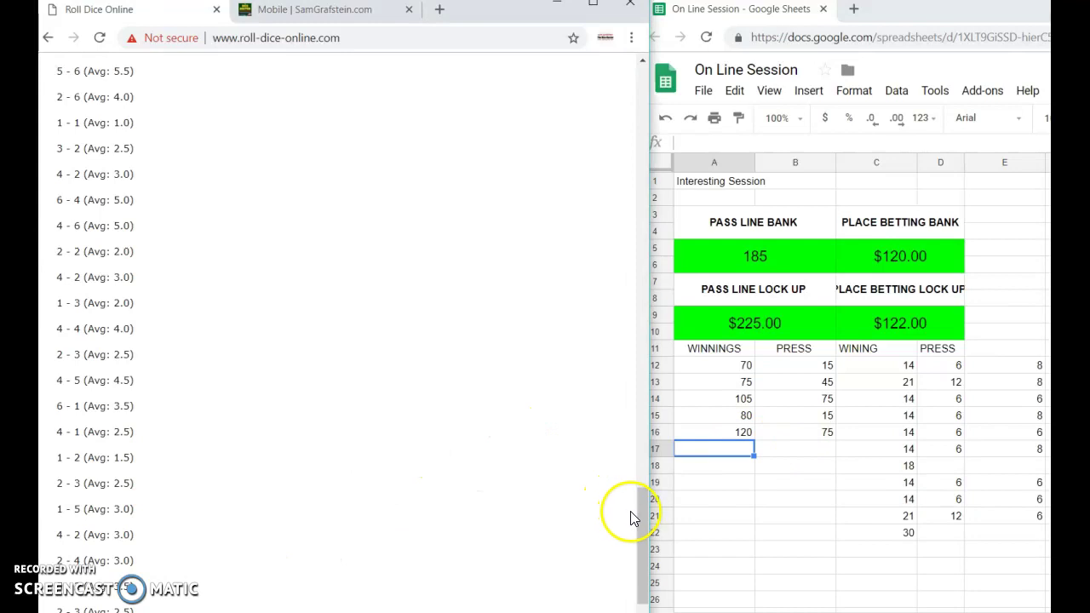
pyautogui.moveTo(643, 516); pyautogui.dragTo(645, 564)
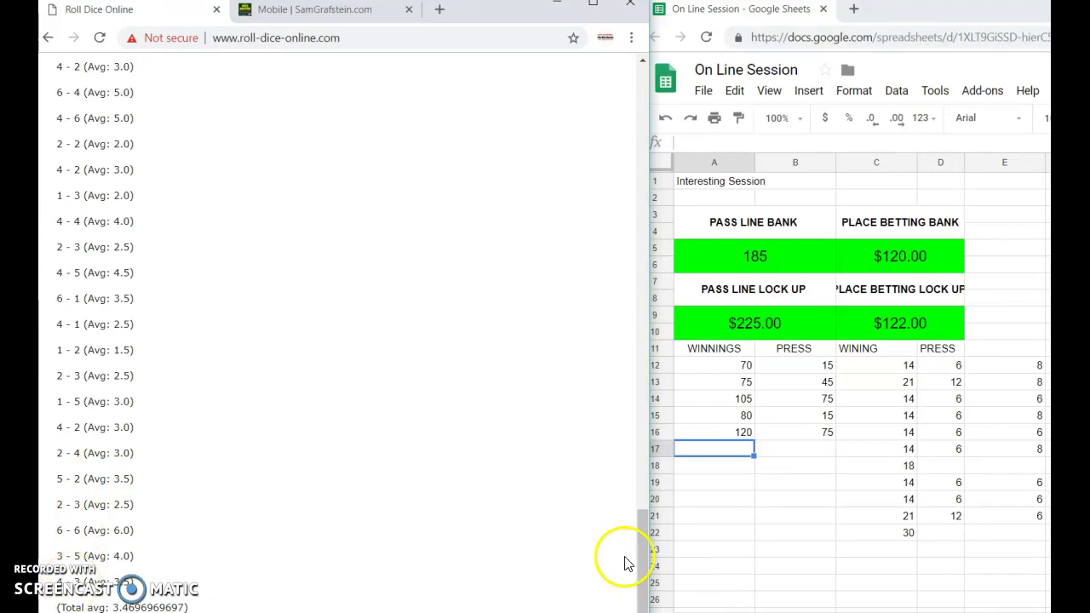
pyautogui.moveTo(641, 555); pyautogui.dragTo(588, 89)
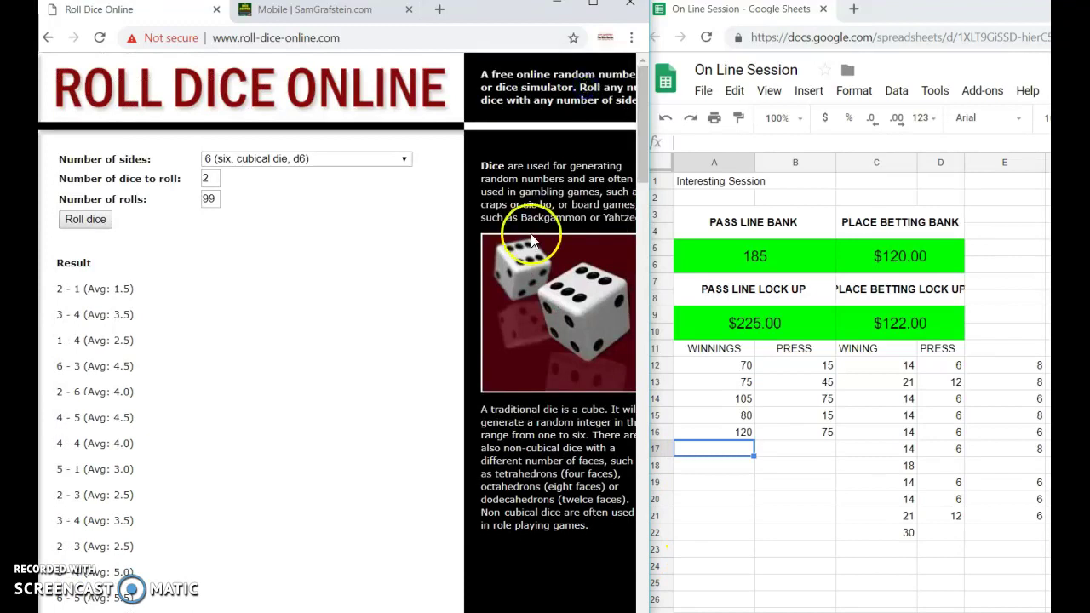